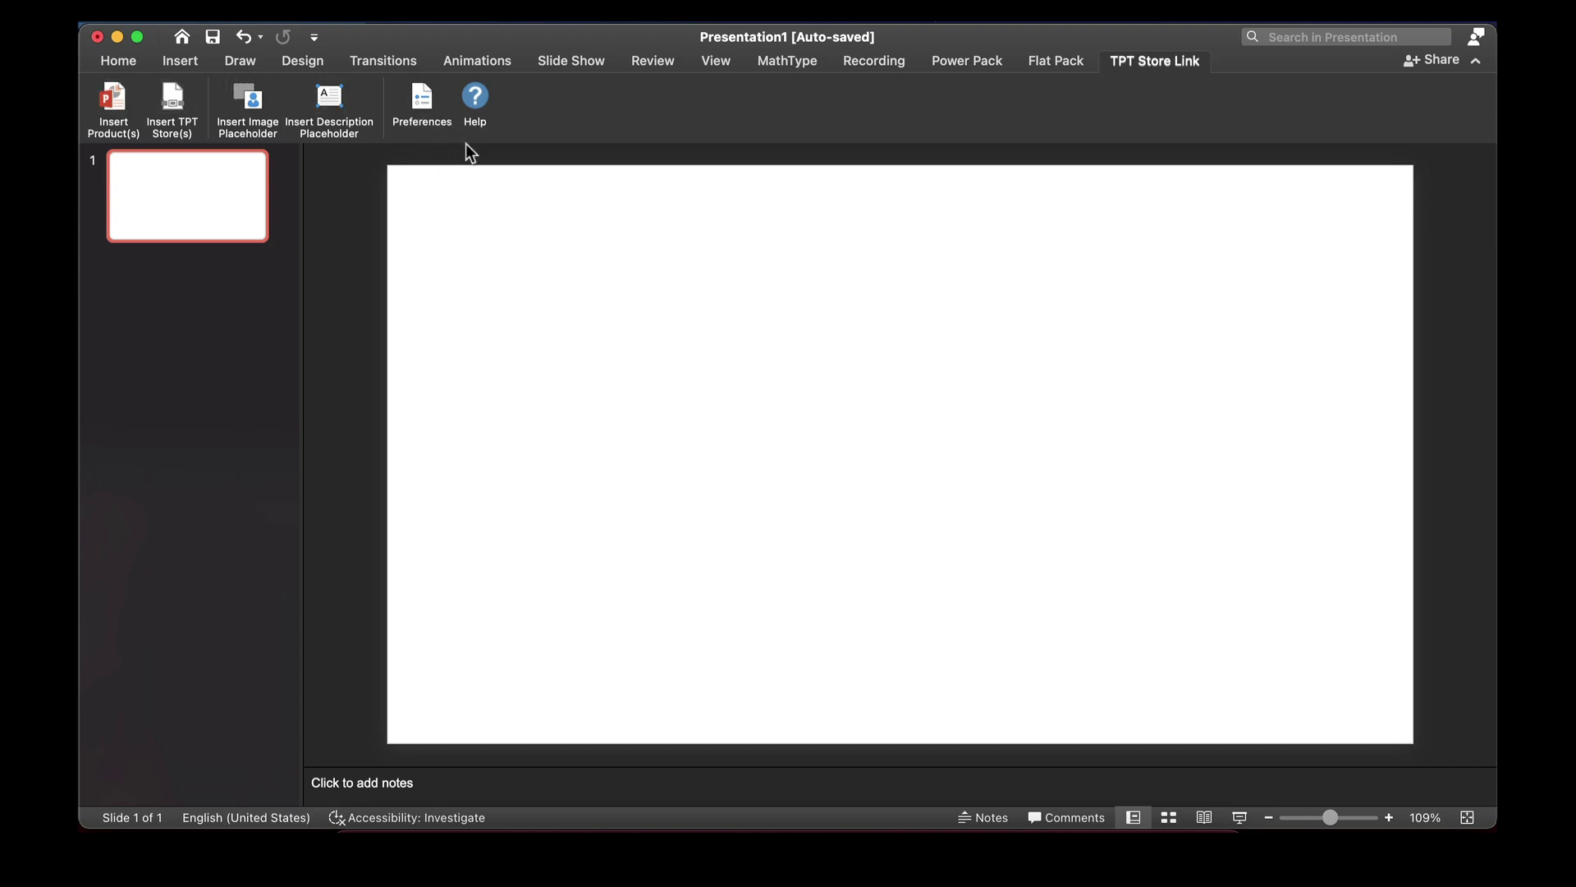
# Step: Change the add-in's Your TPT Store name to Bearwood-Labs and confirm the success alert
pyautogui.click(436, 106)
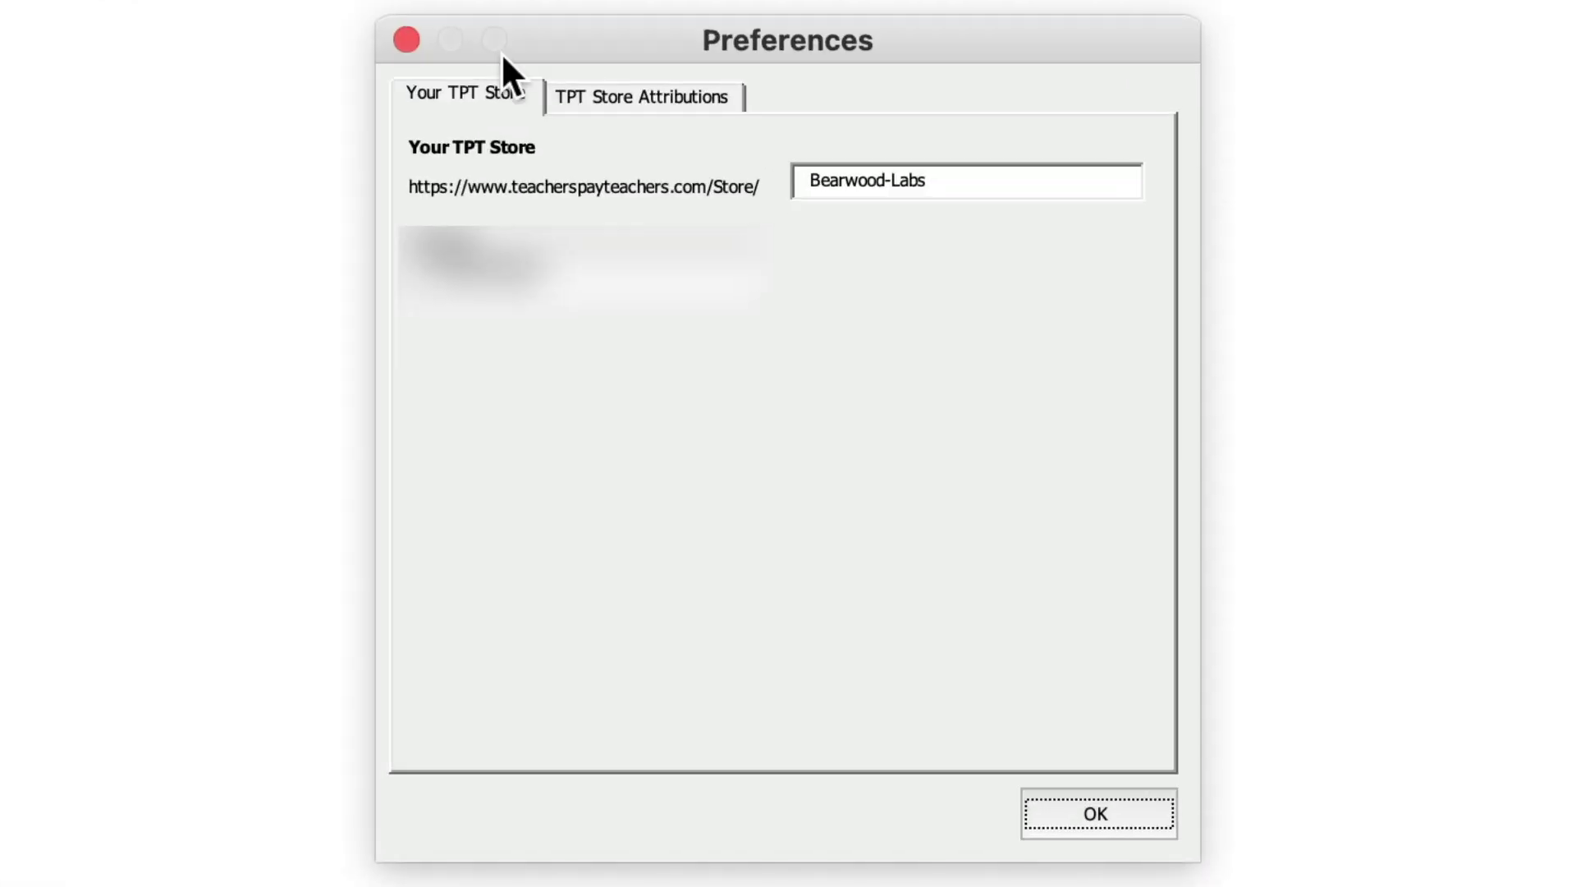
pyautogui.moveTo(1006, 179); pyautogui.dragTo(678, 150)
pyautogui.press('BackSpace')
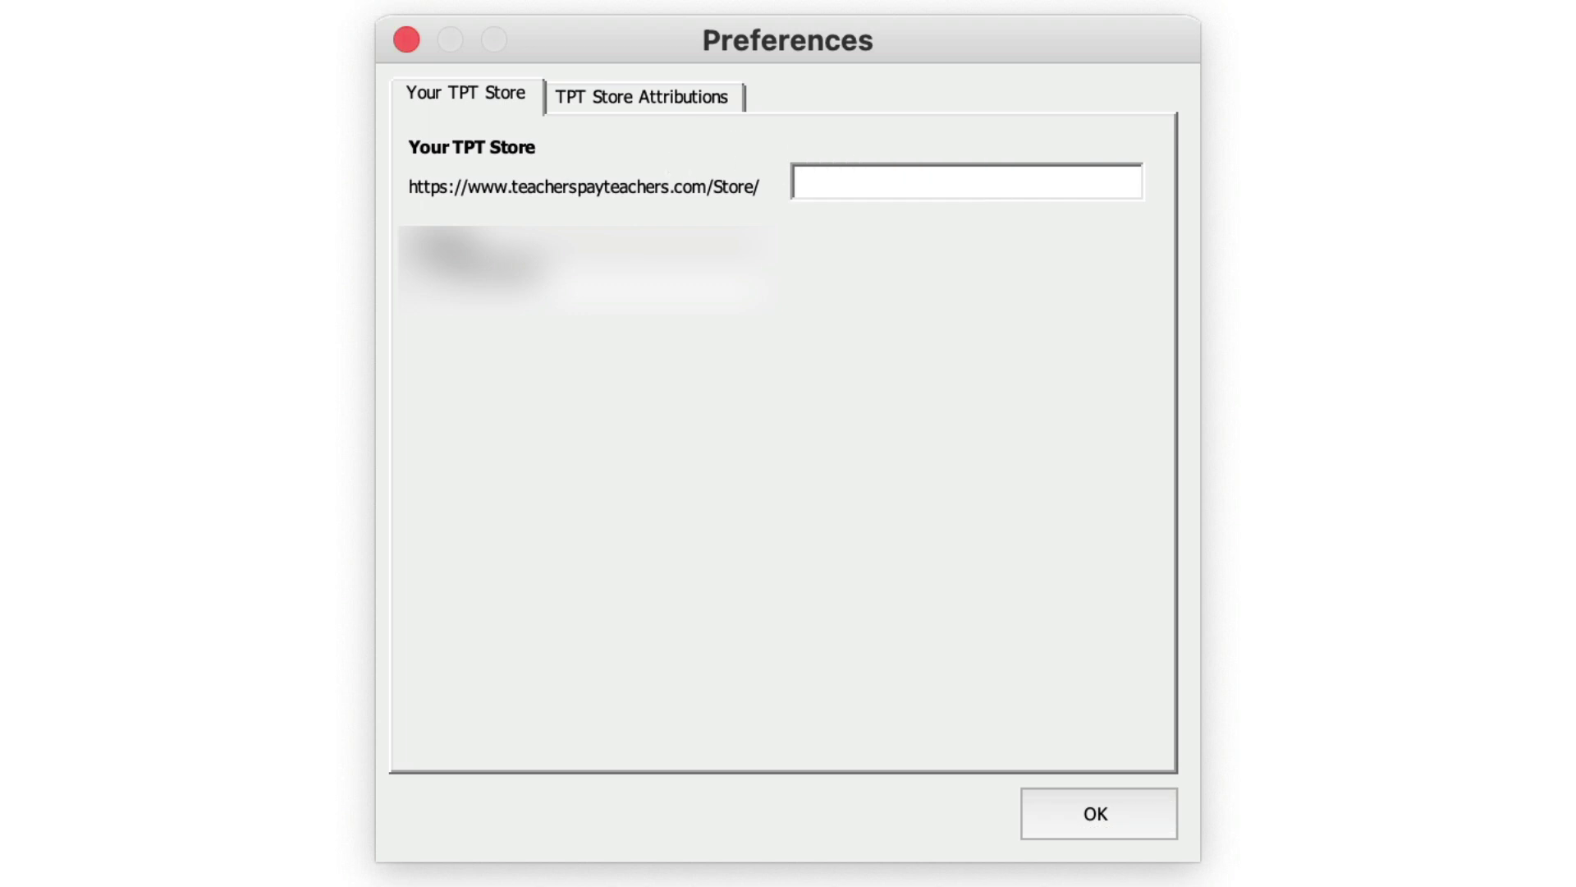
pyautogui.write('Bearwood-Labs')
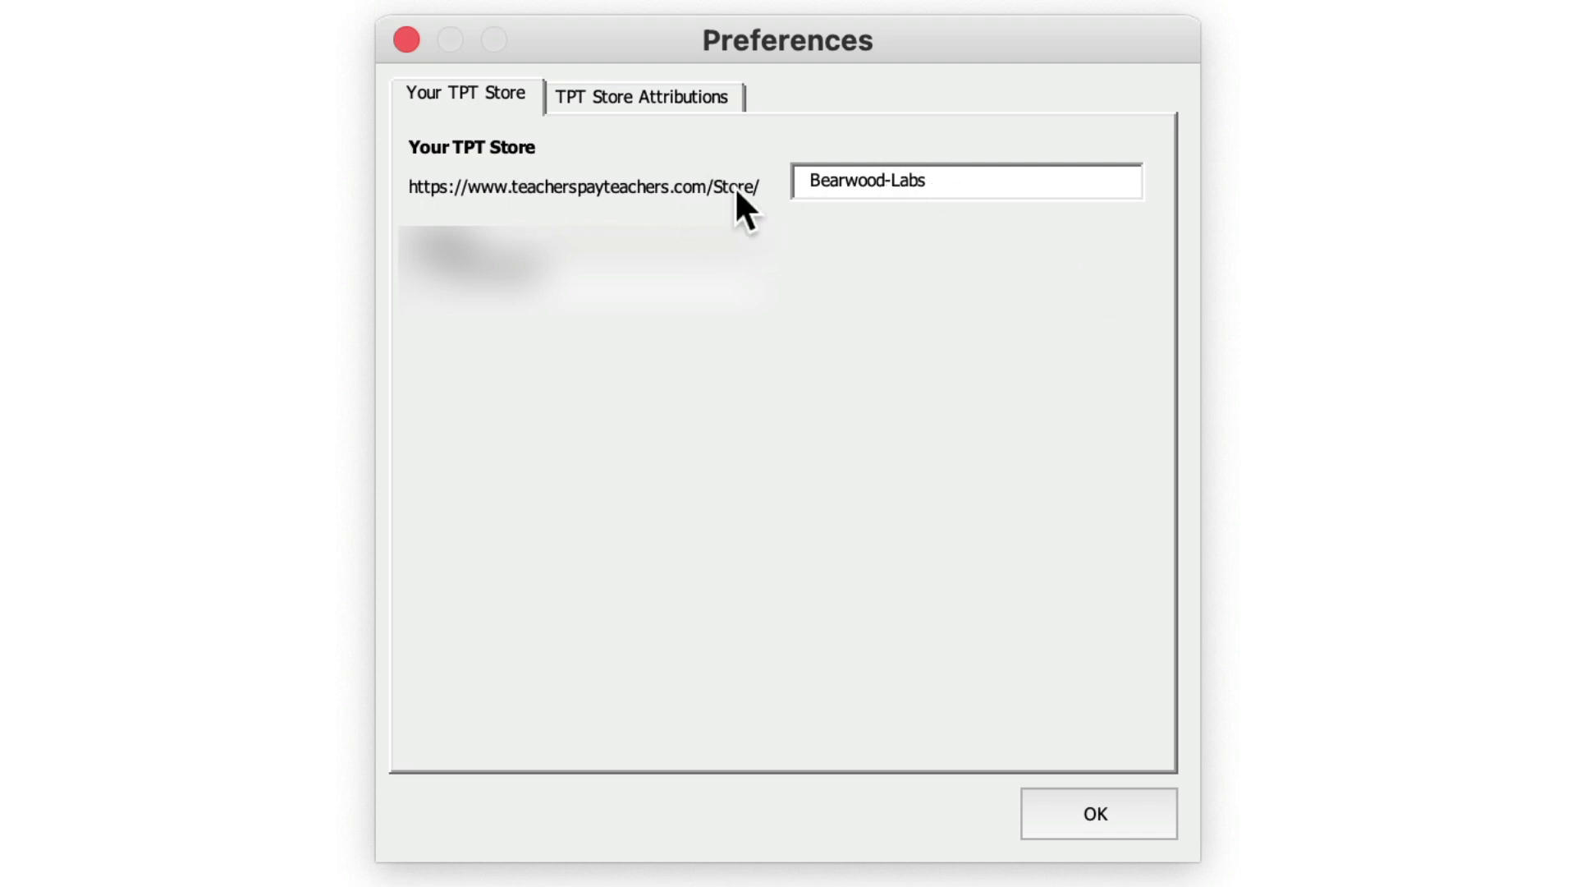
pyautogui.click(1085, 810)
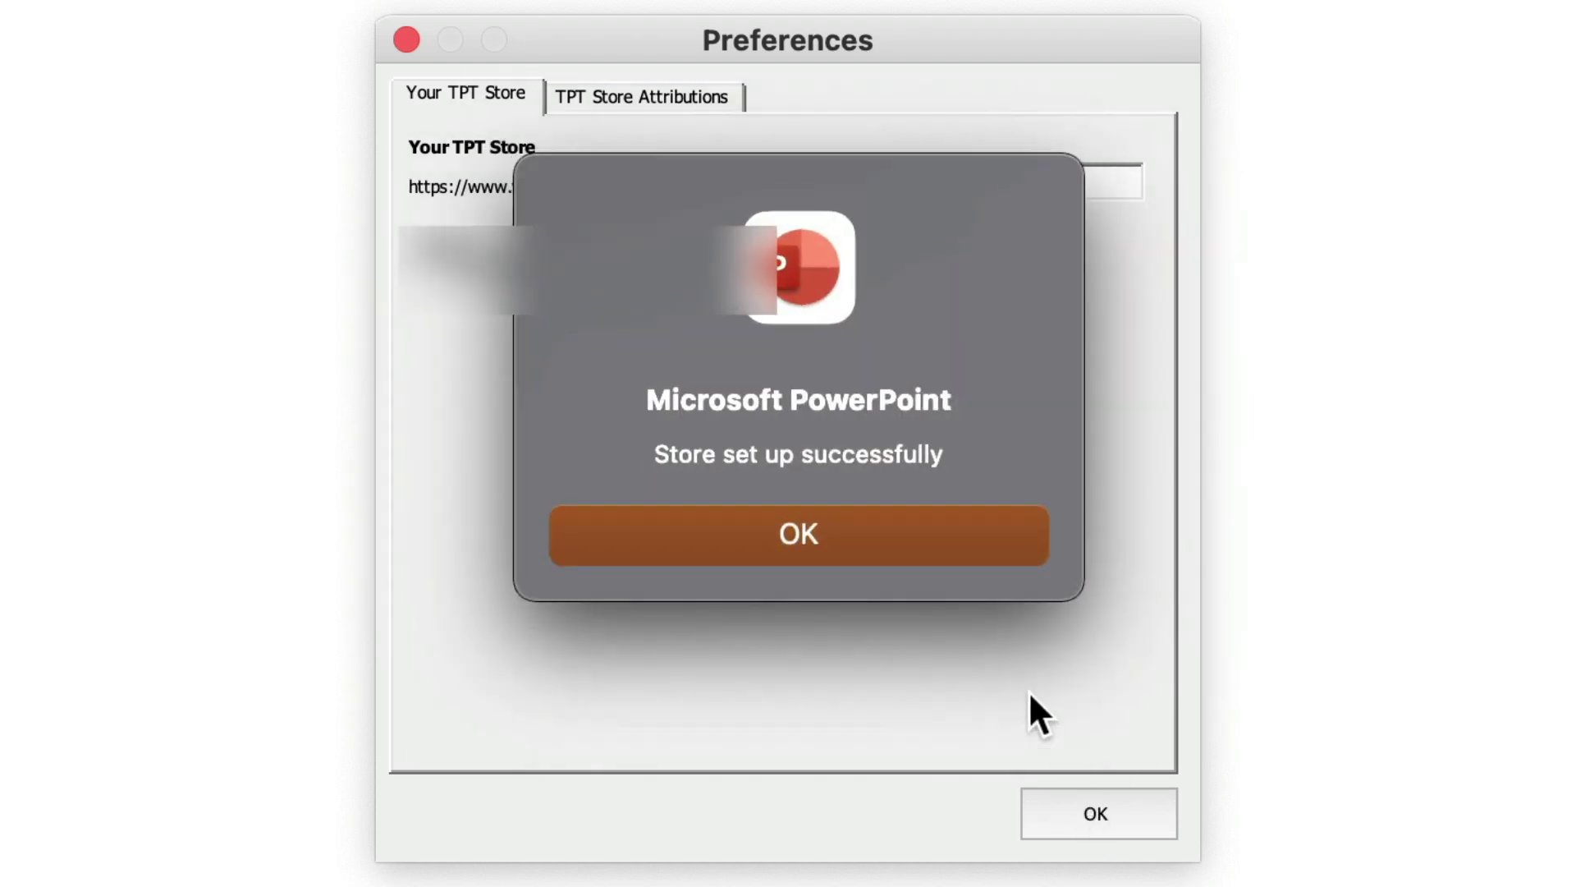
pyautogui.click(835, 539)
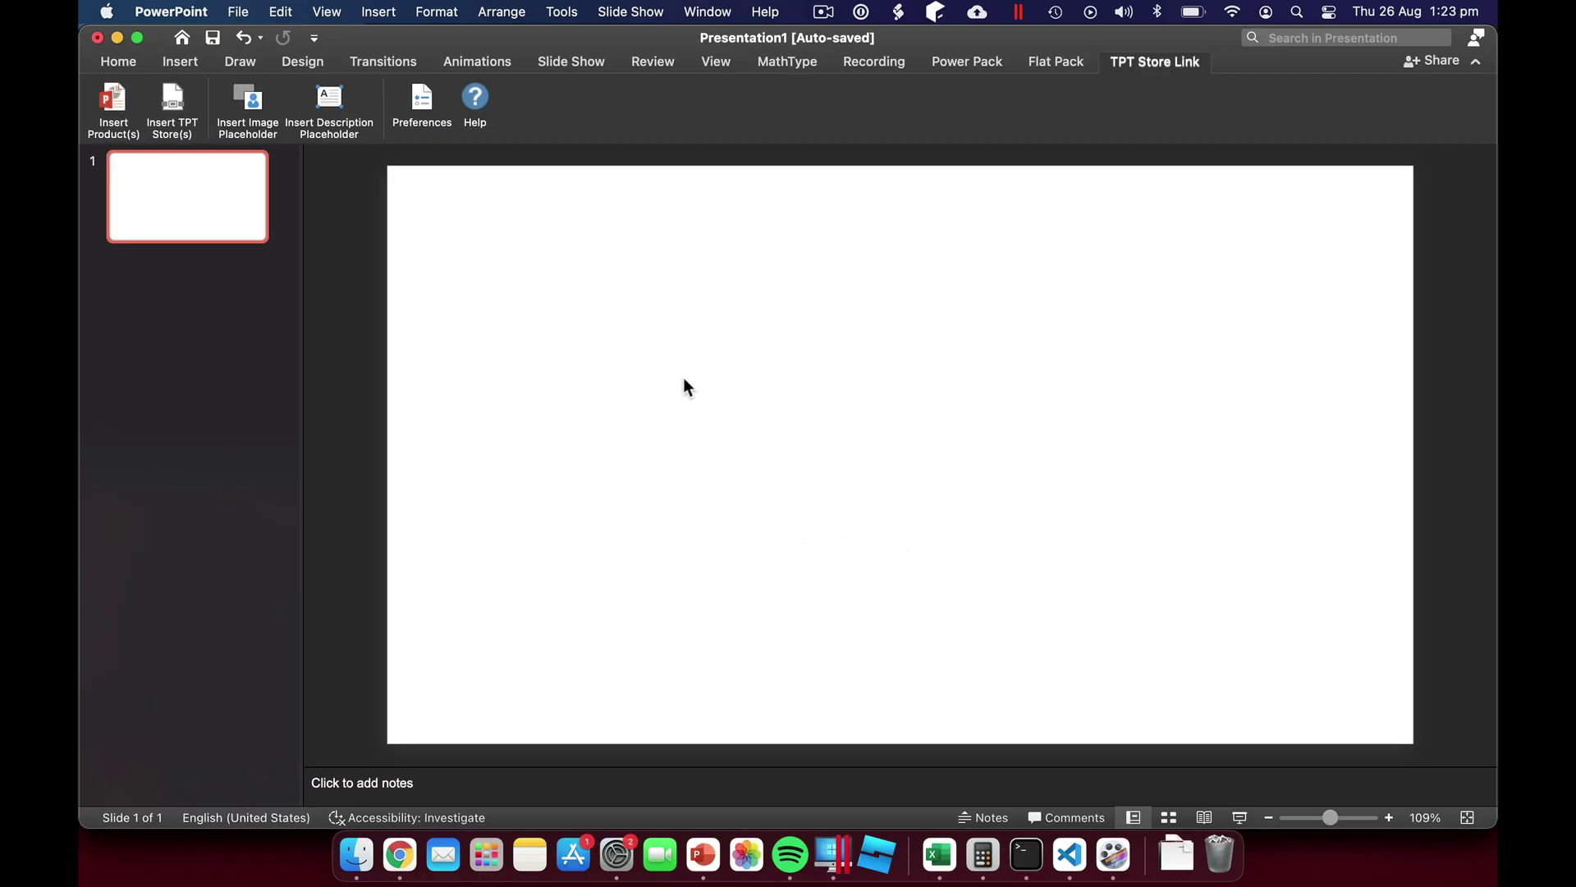
# Step: Filter products by 'flat pack' and add Flat Pack for Powerpoint - PC only to the selection
pyautogui.click(125, 108)
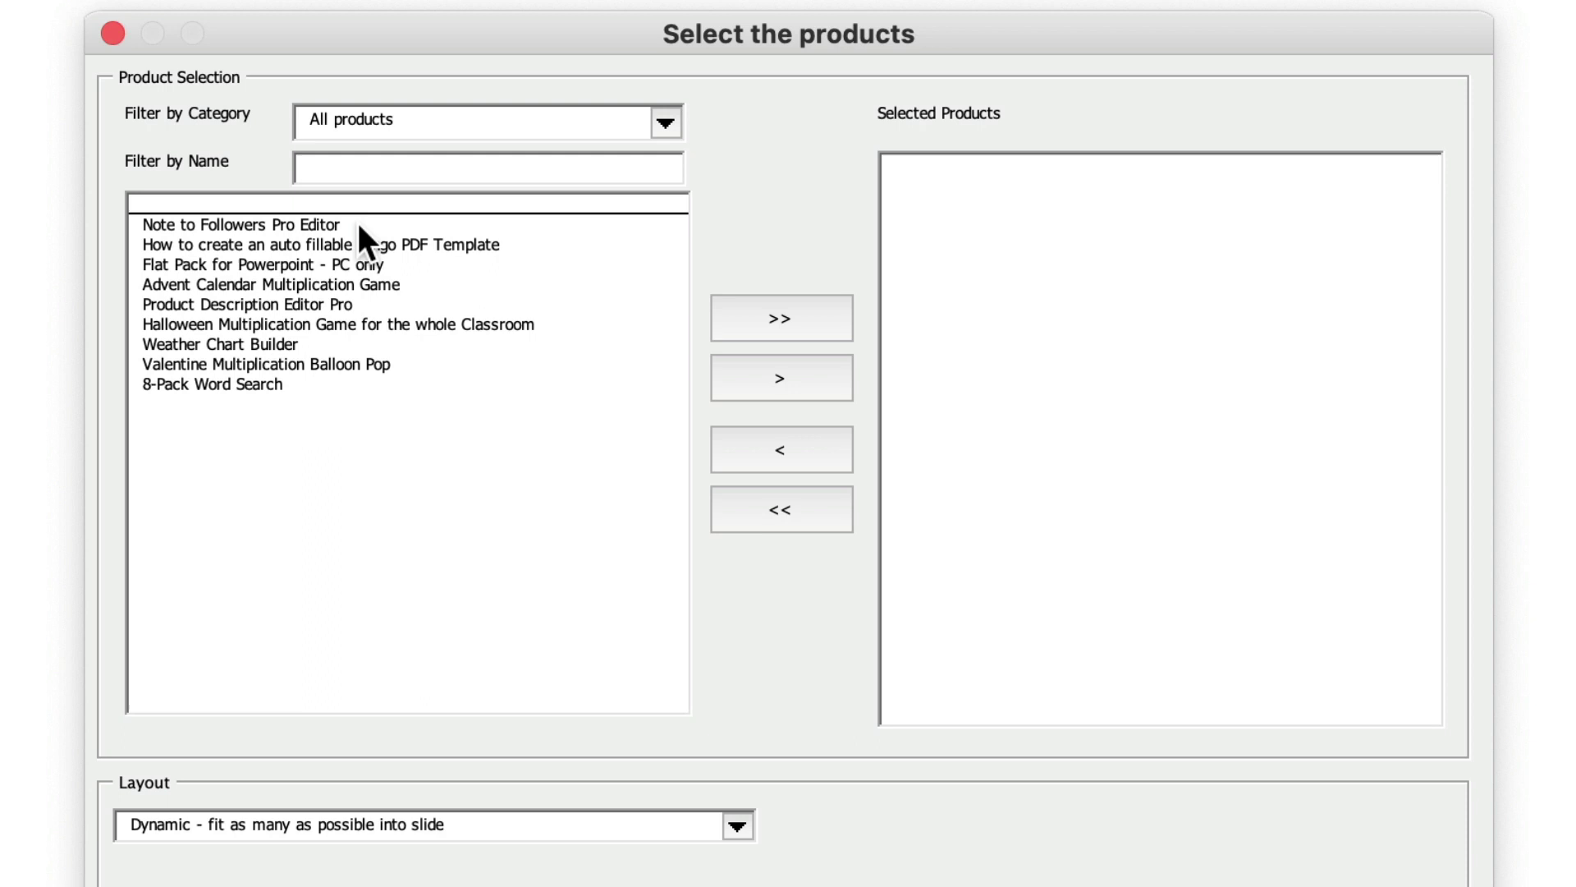
pyautogui.click(357, 163)
pyautogui.write('f')
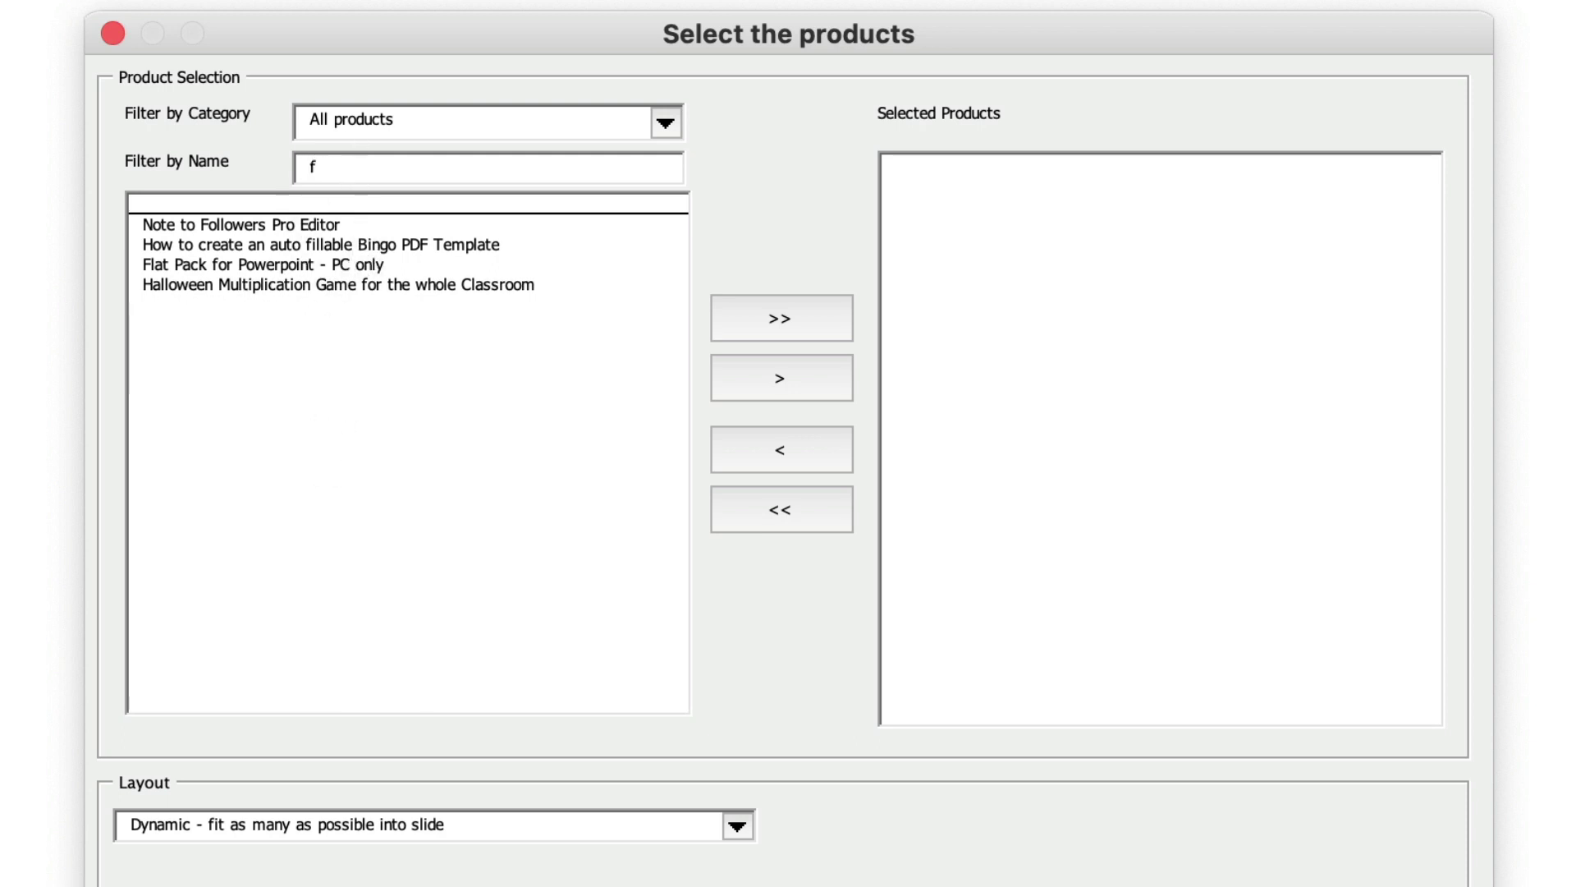
pyautogui.write('lat pack')
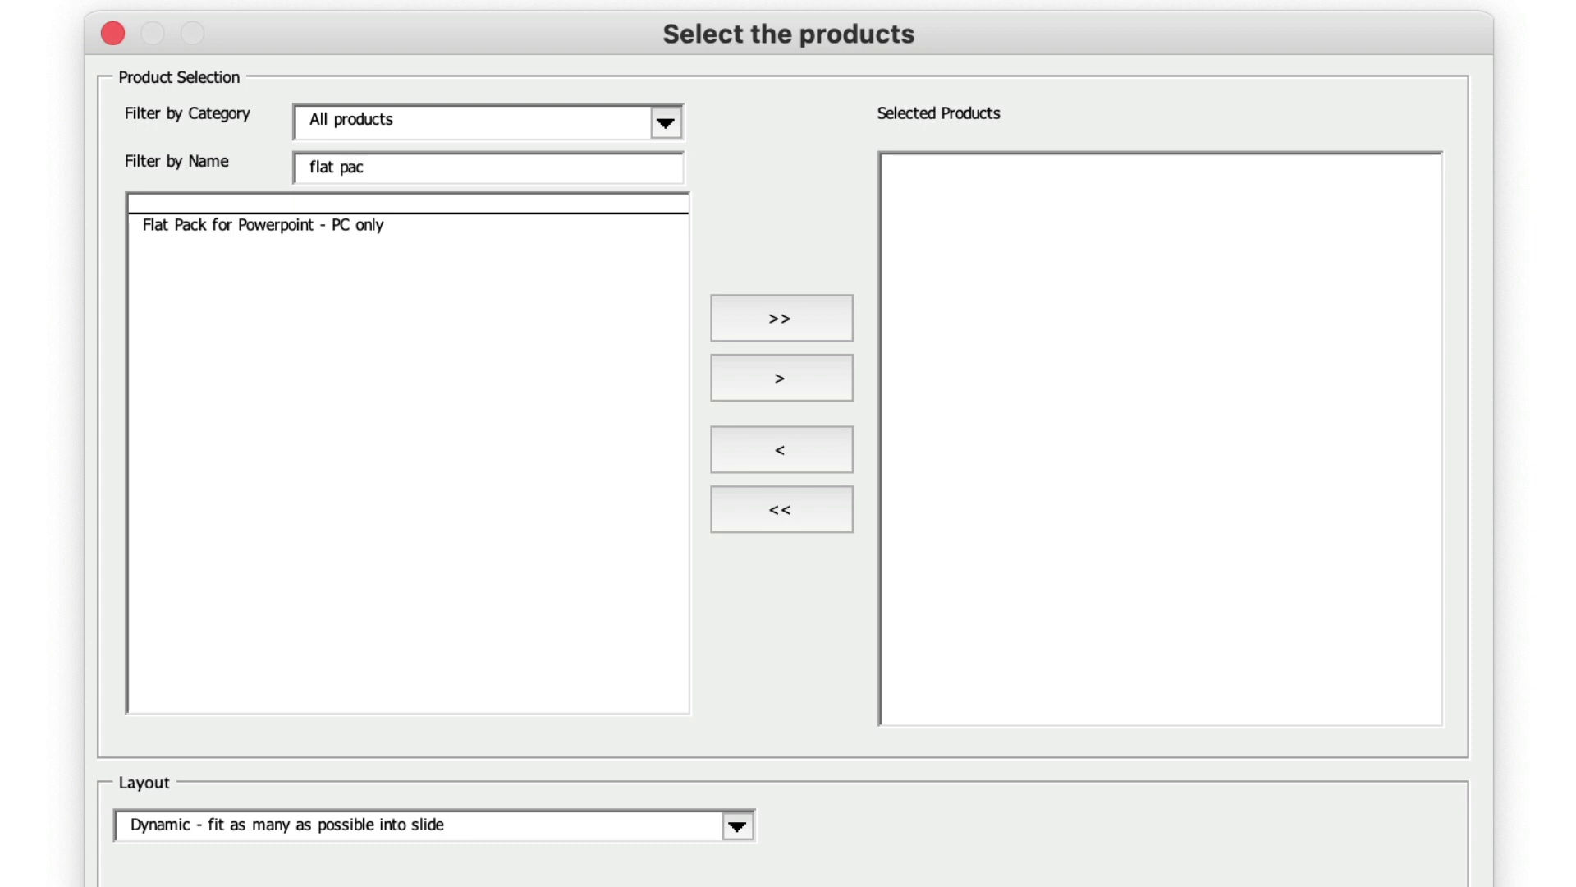
pyautogui.click(491, 217)
pyautogui.click(781, 391)
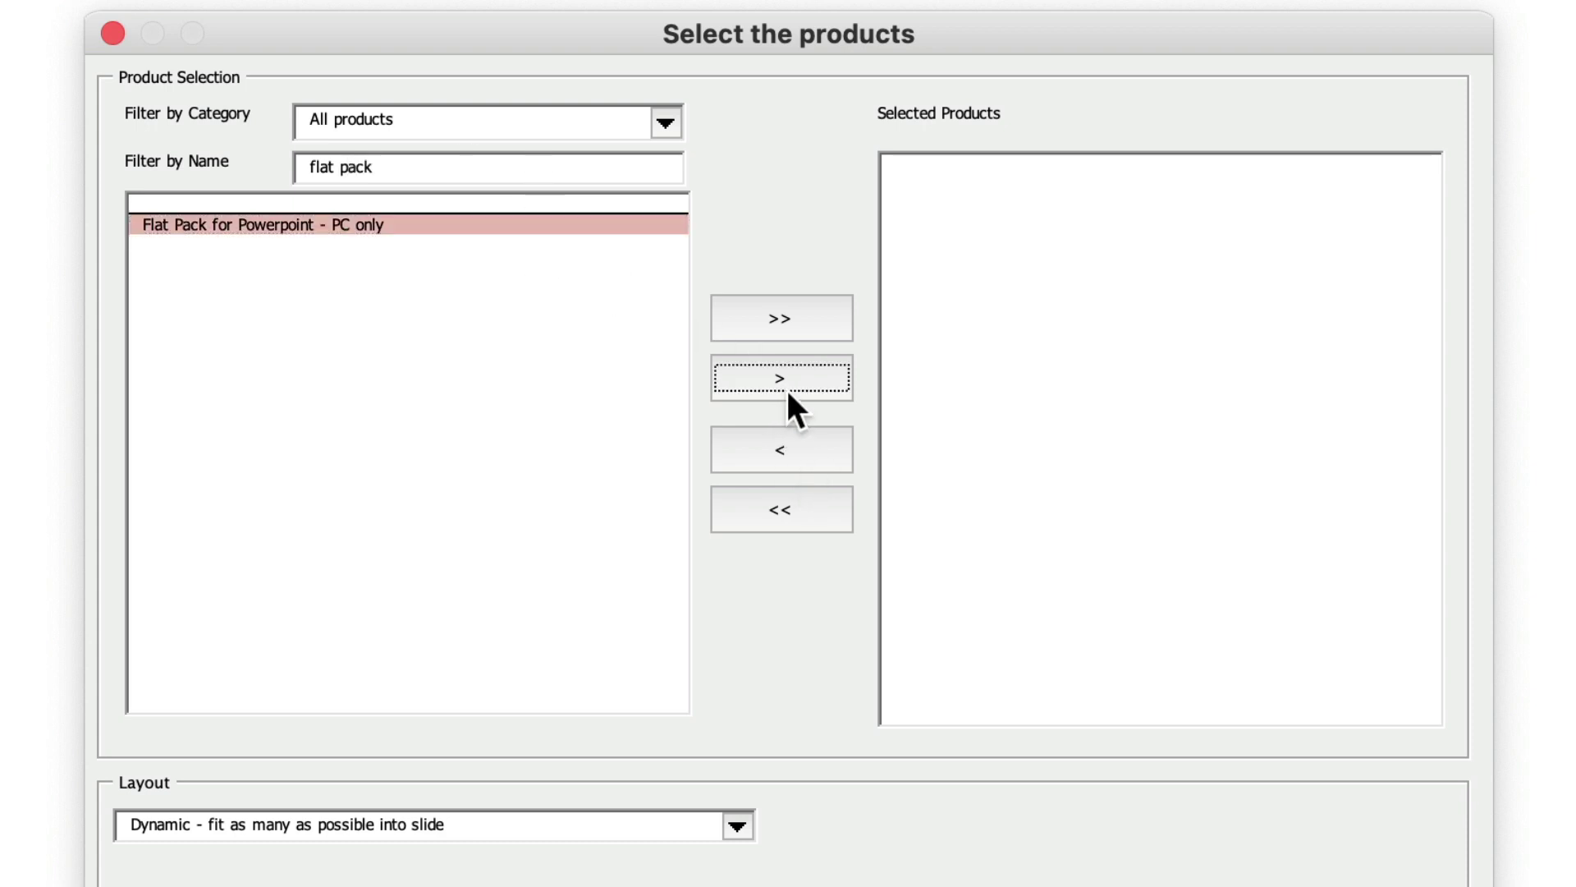
# Step: Clear the name filter and add the next five listed products to the selection
pyautogui.tripleClick(349, 165)
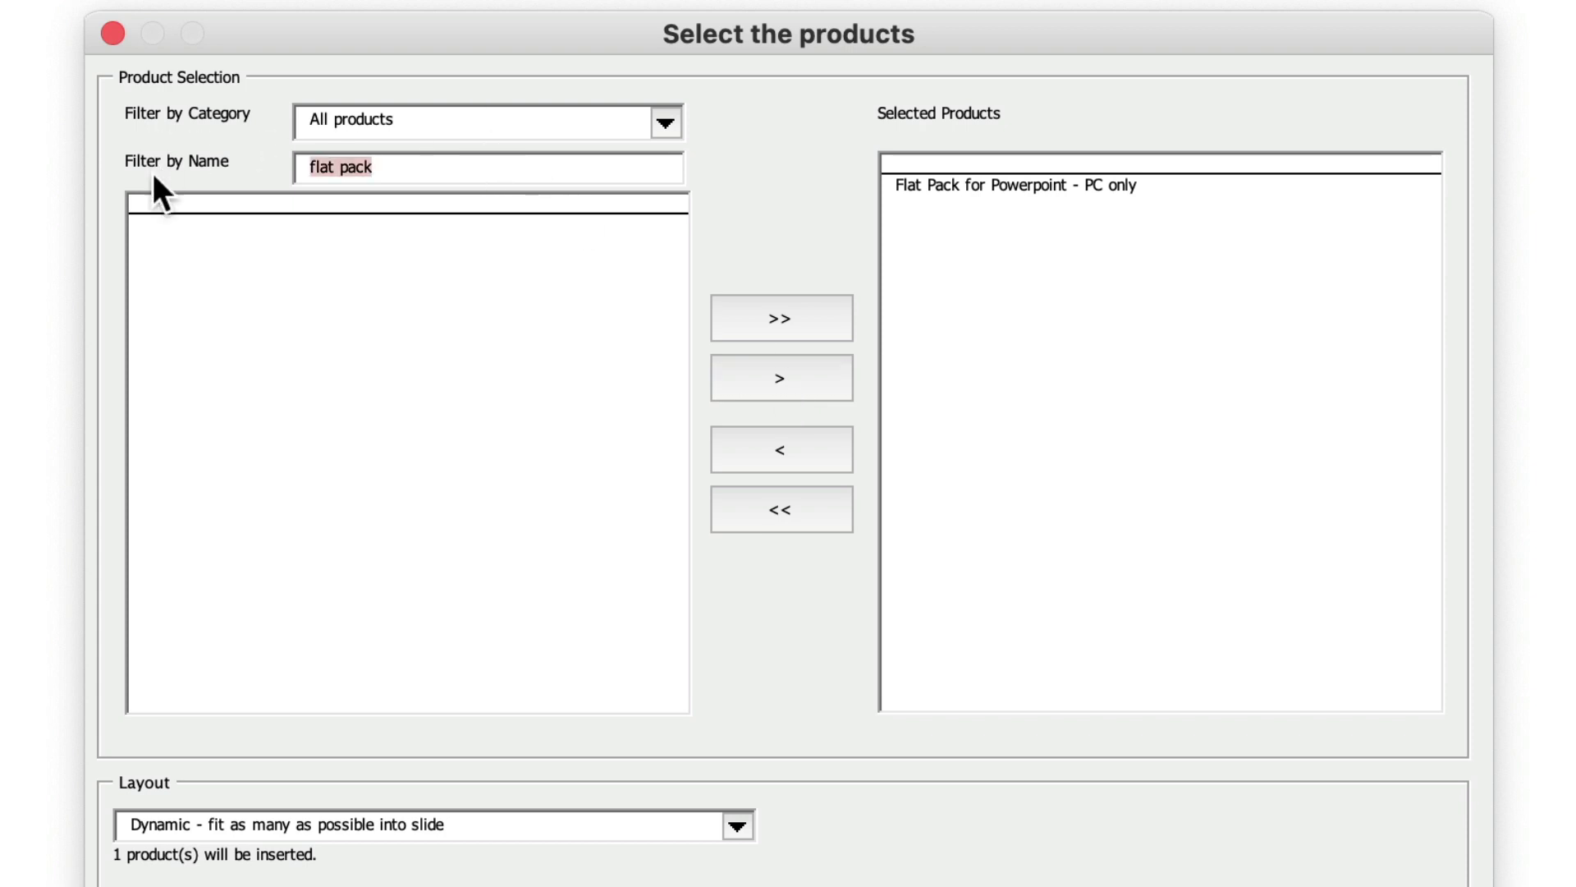
pyautogui.press('BackSpace')
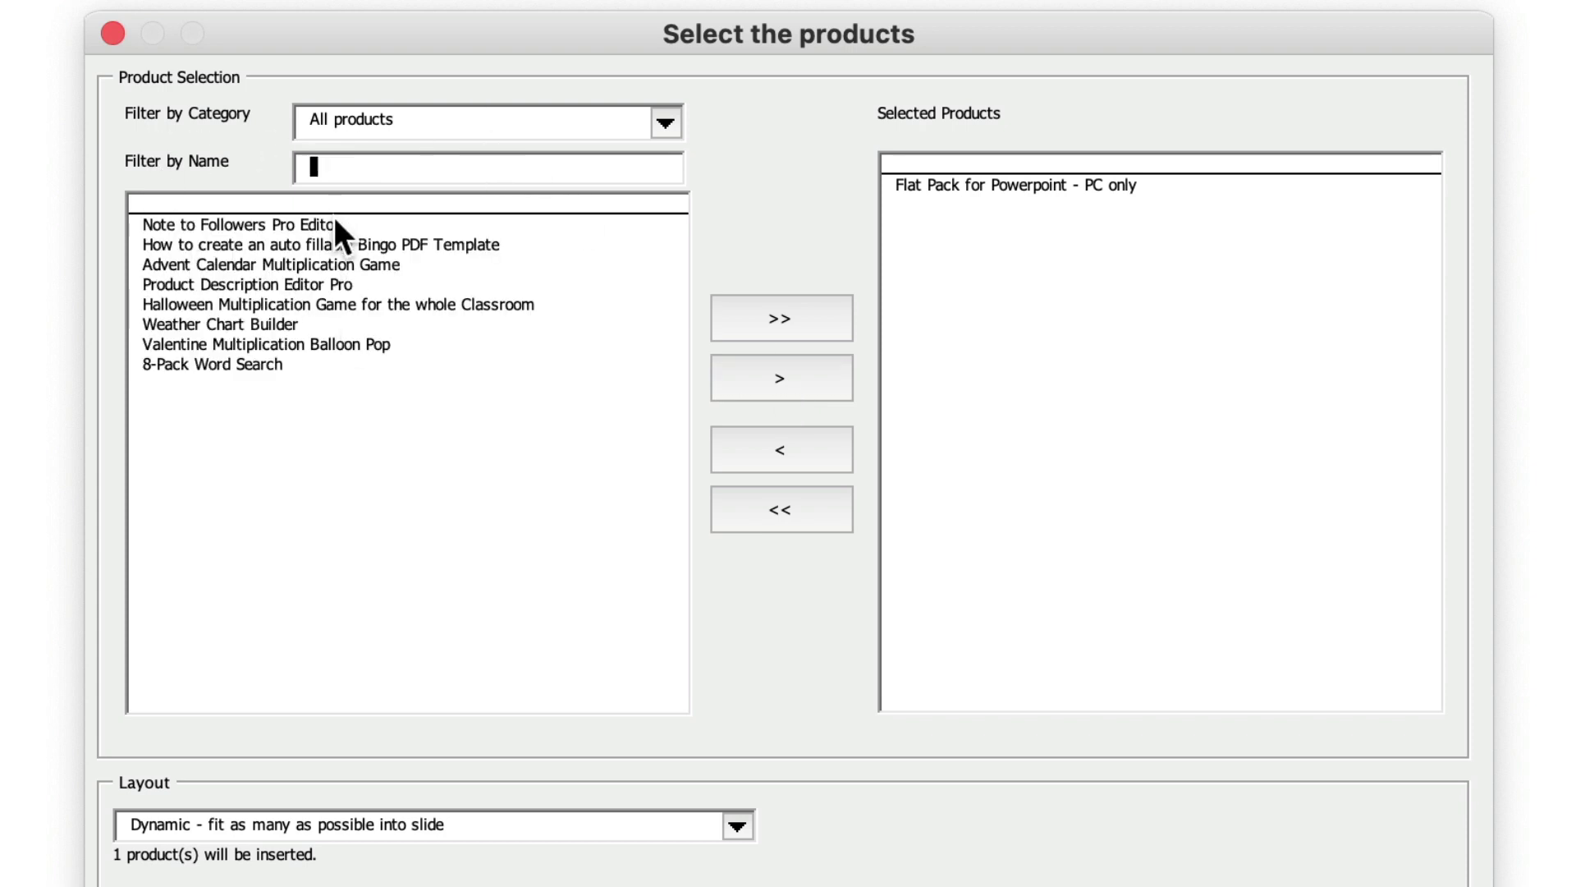
pyautogui.moveTo(333, 218); pyautogui.dragTo(331, 304)
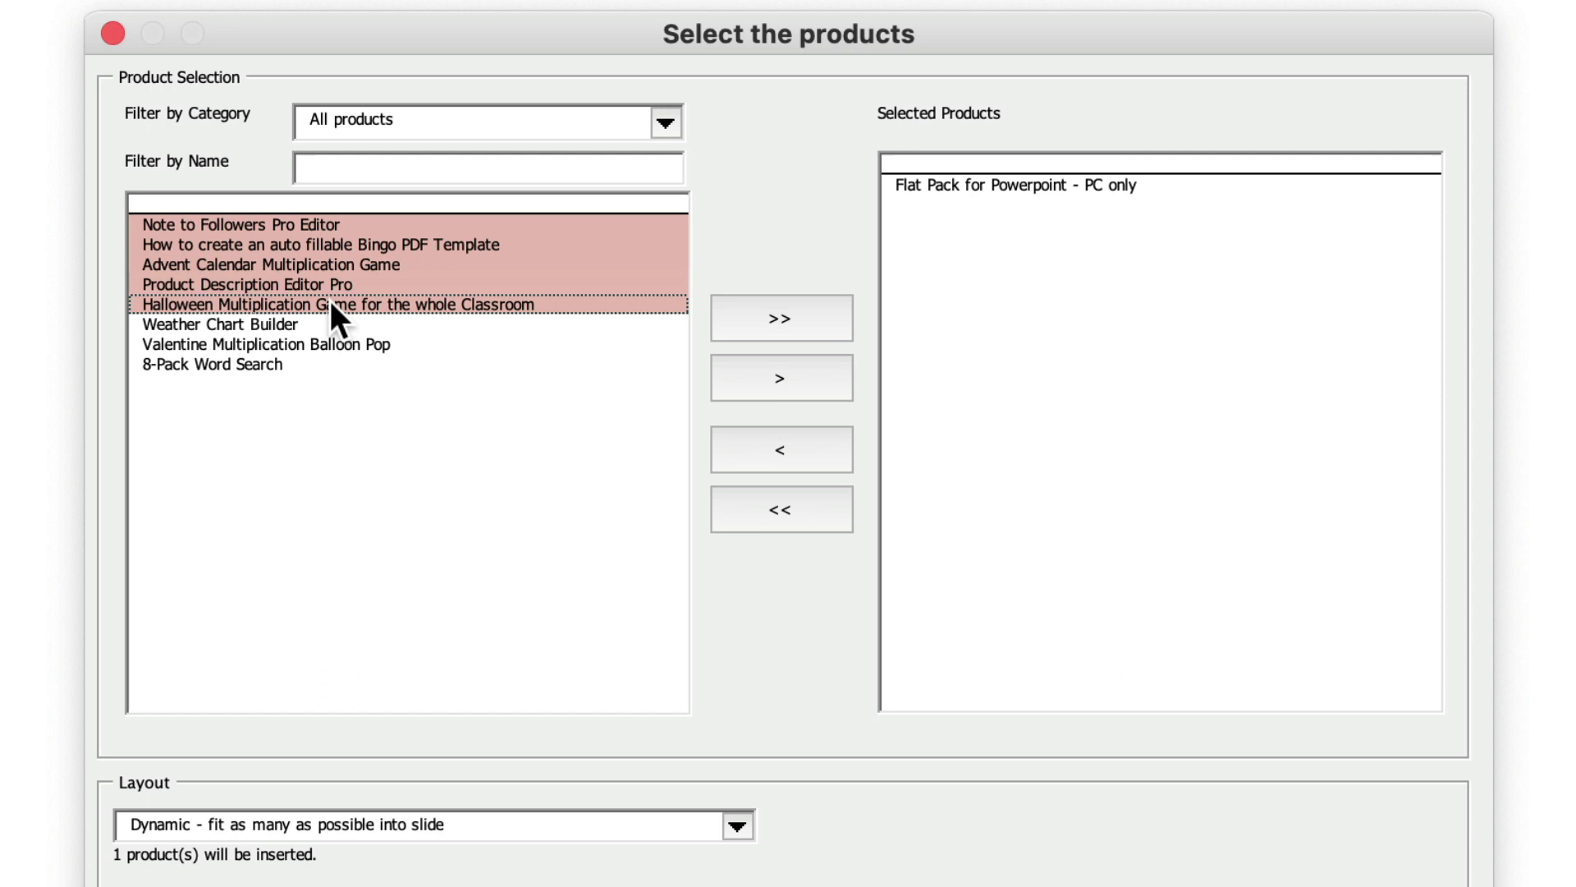
pyautogui.click(823, 389)
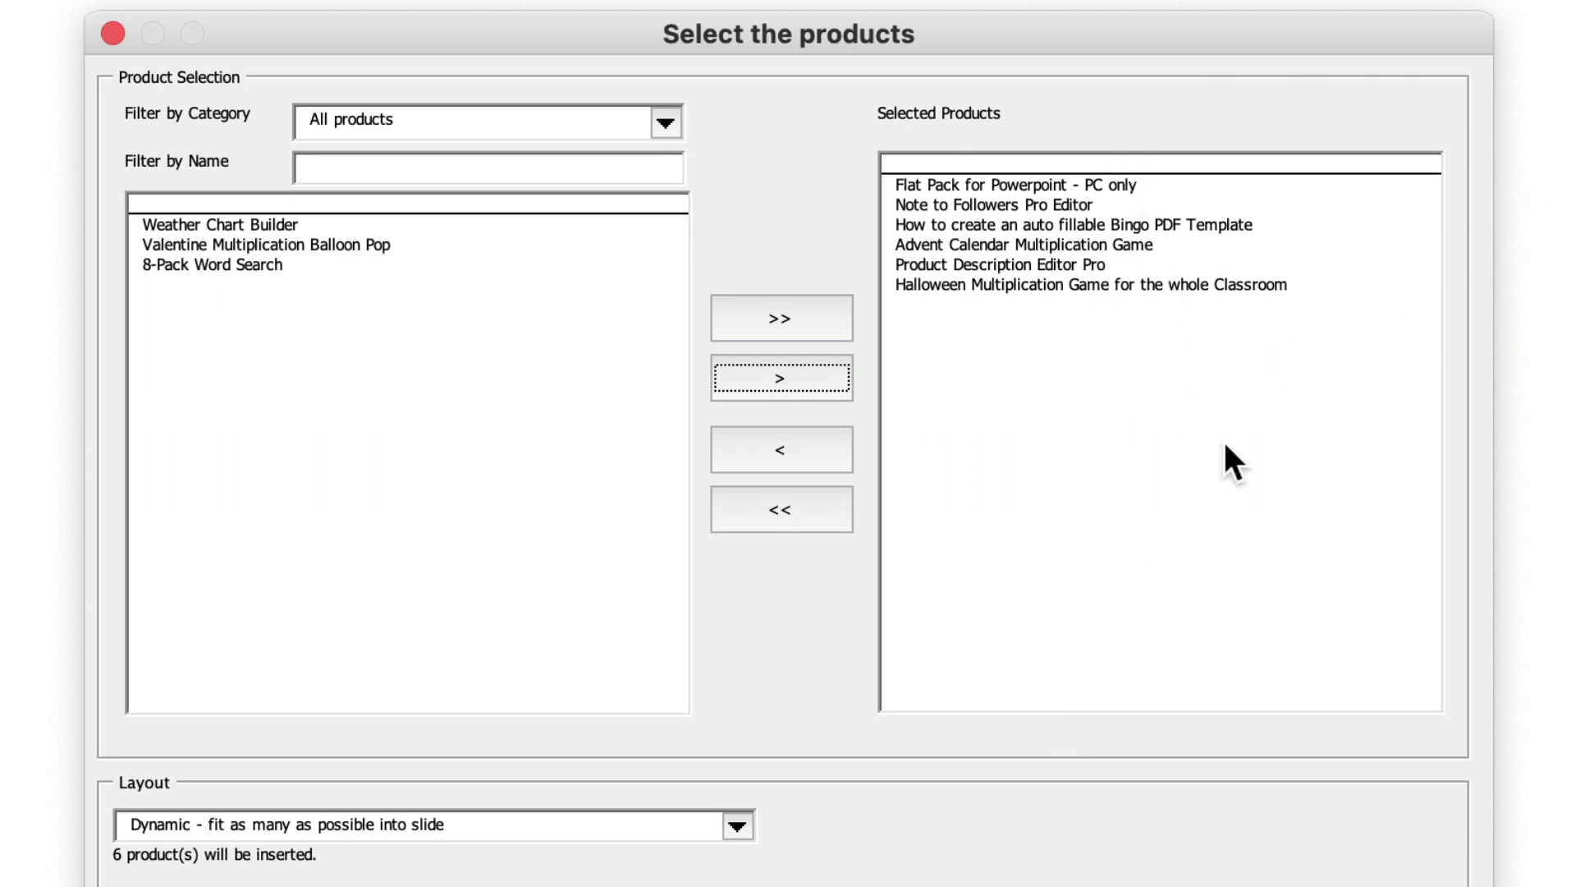
pyautogui.hotkey('shift', 'Tab')
pyautogui.hotkey('shift', 'Tab')
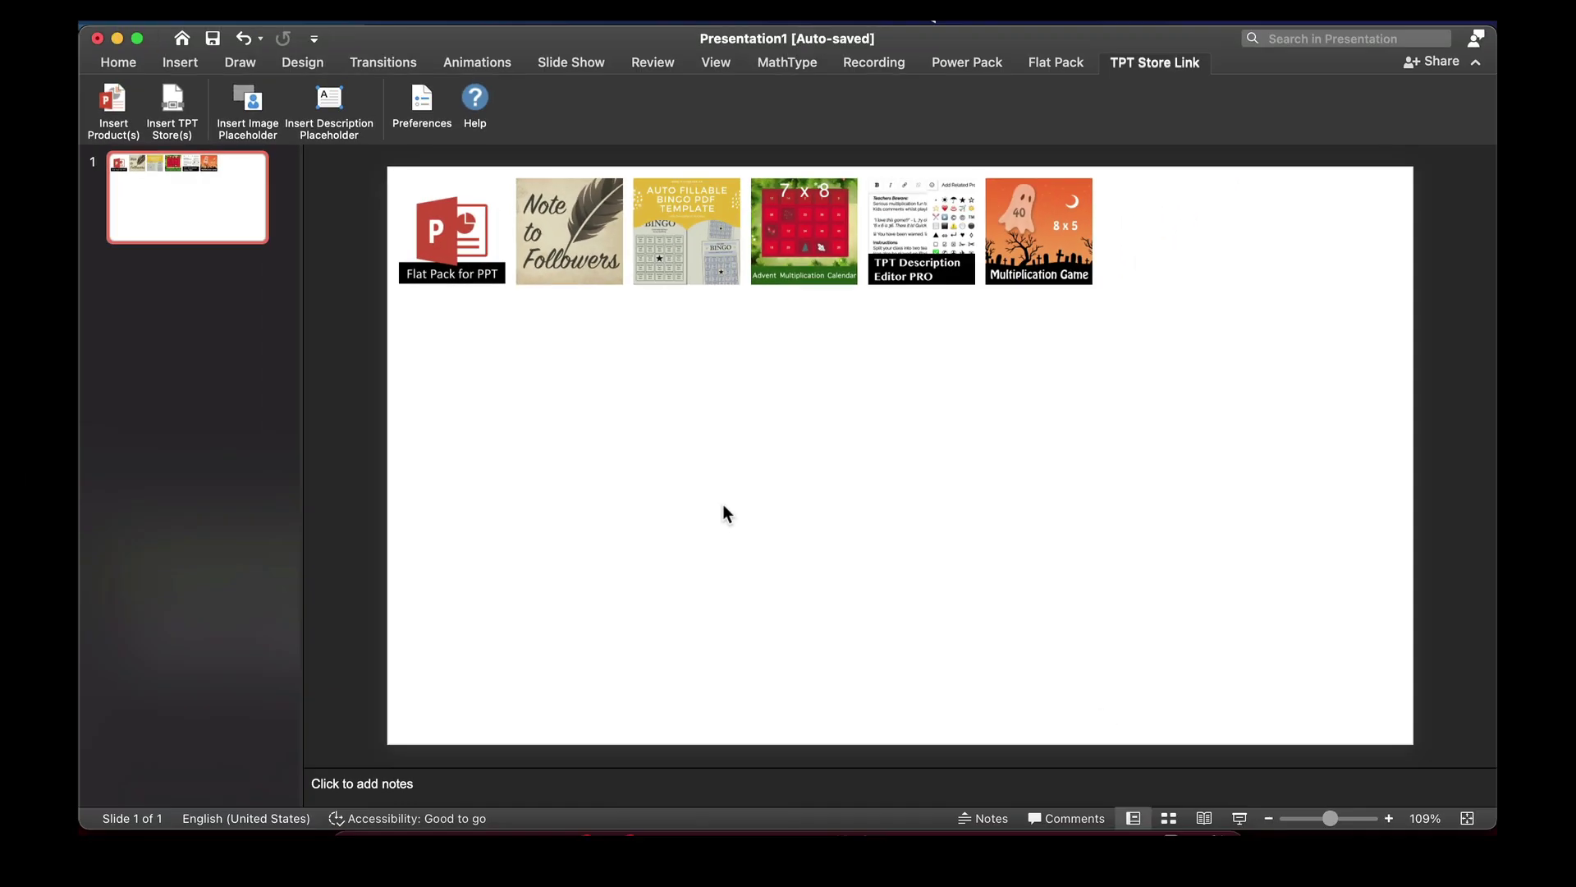
pyautogui.click(468, 218)
pyautogui.rightClick(469, 217)
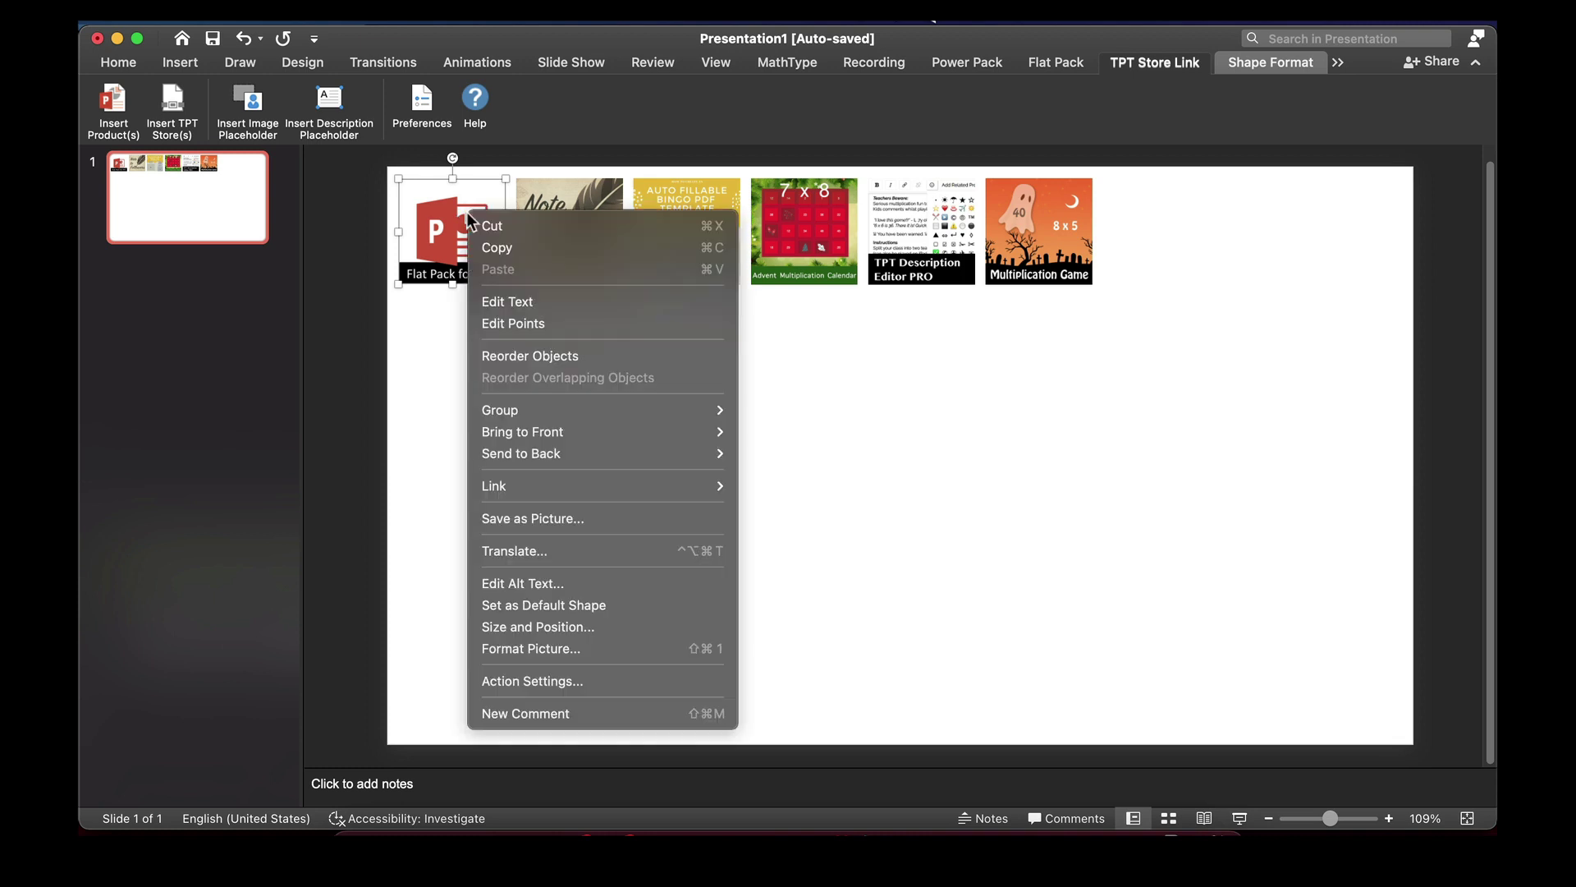
pyautogui.moveTo(563, 489)
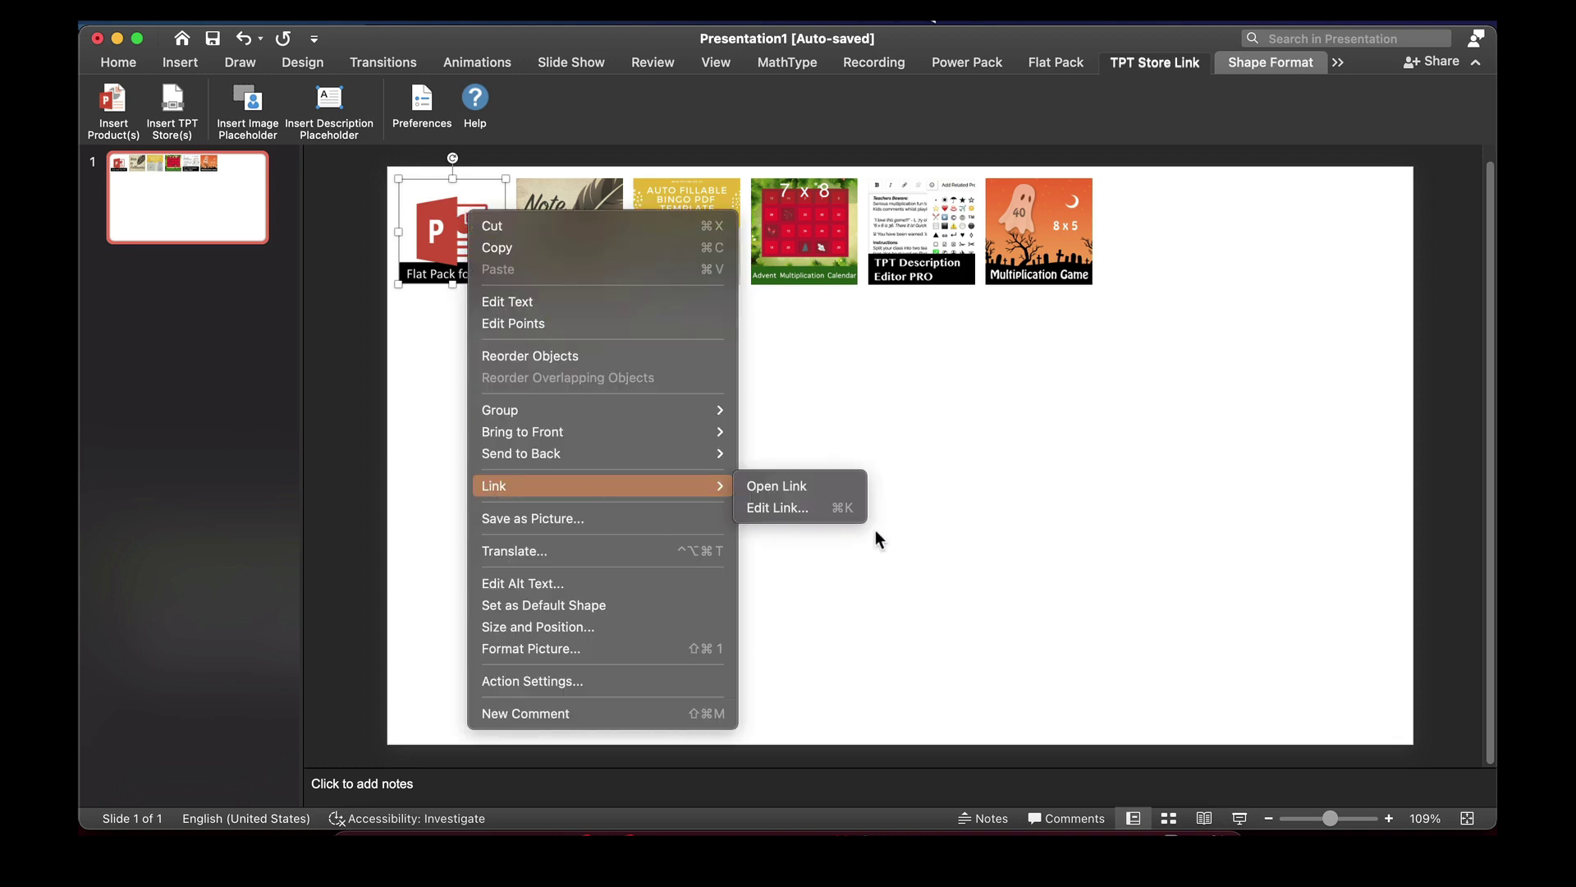
pyautogui.click(790, 508)
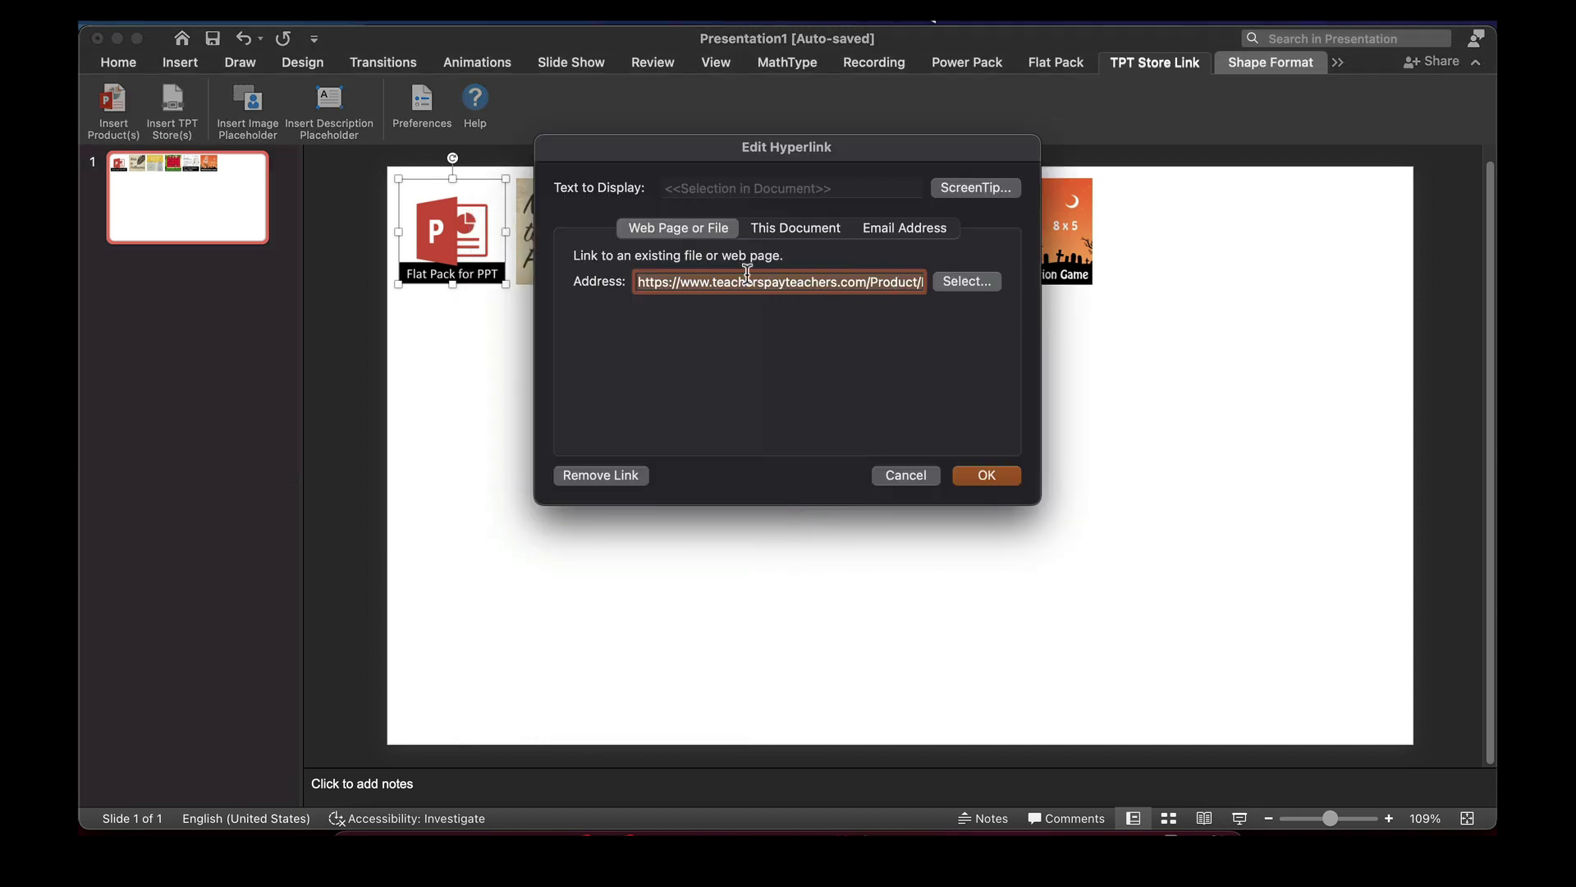
pyautogui.click(986, 477)
pyautogui.rightClick(454, 253)
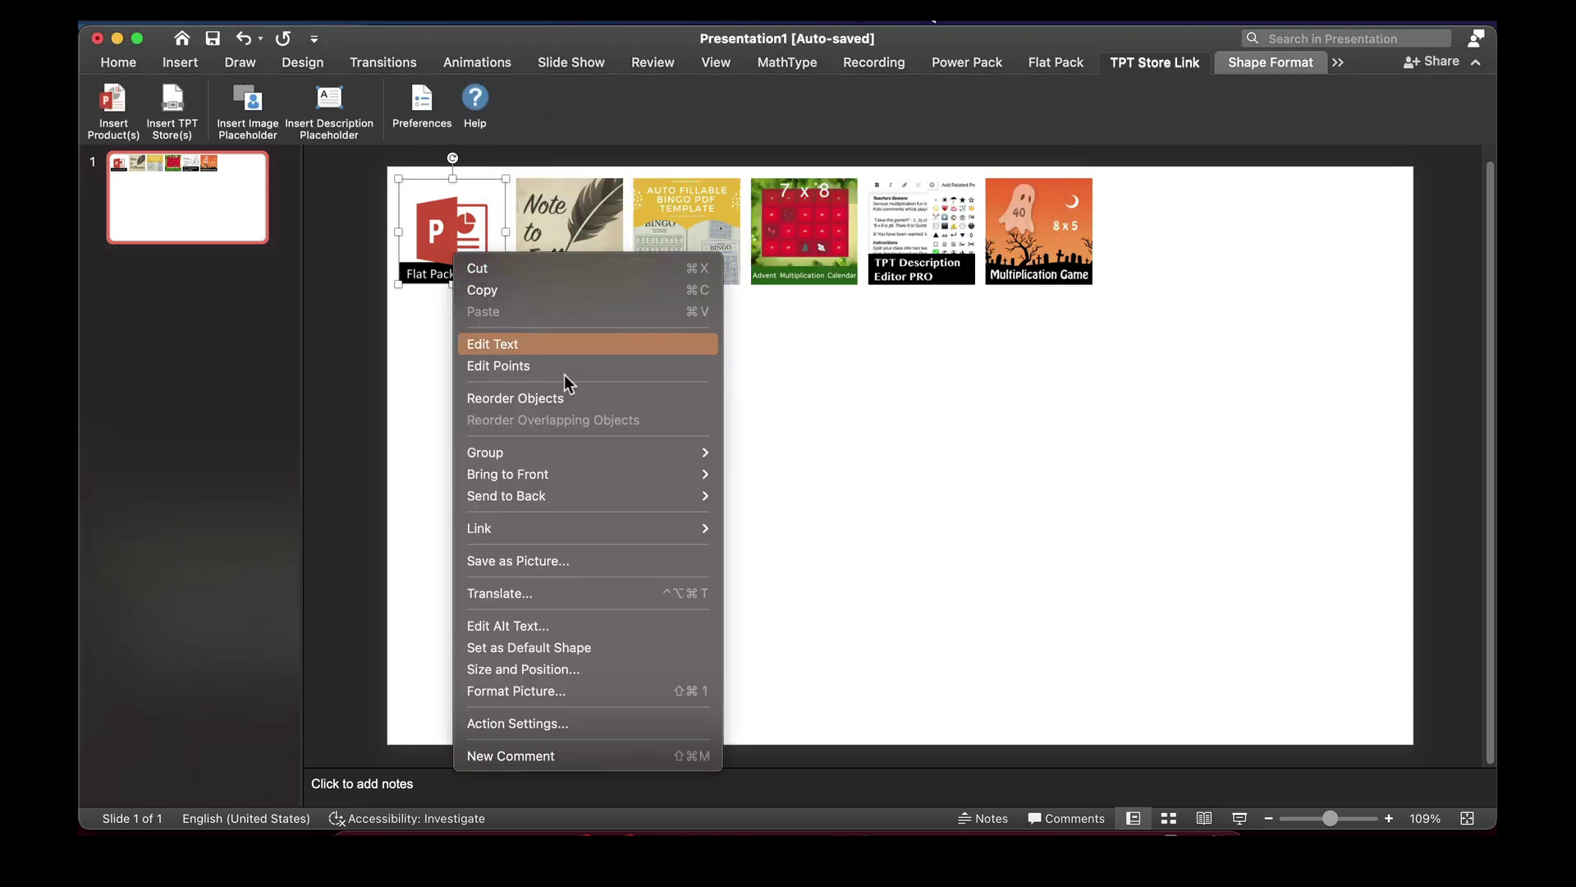
pyautogui.moveTo(578, 530)
pyautogui.click(778, 528)
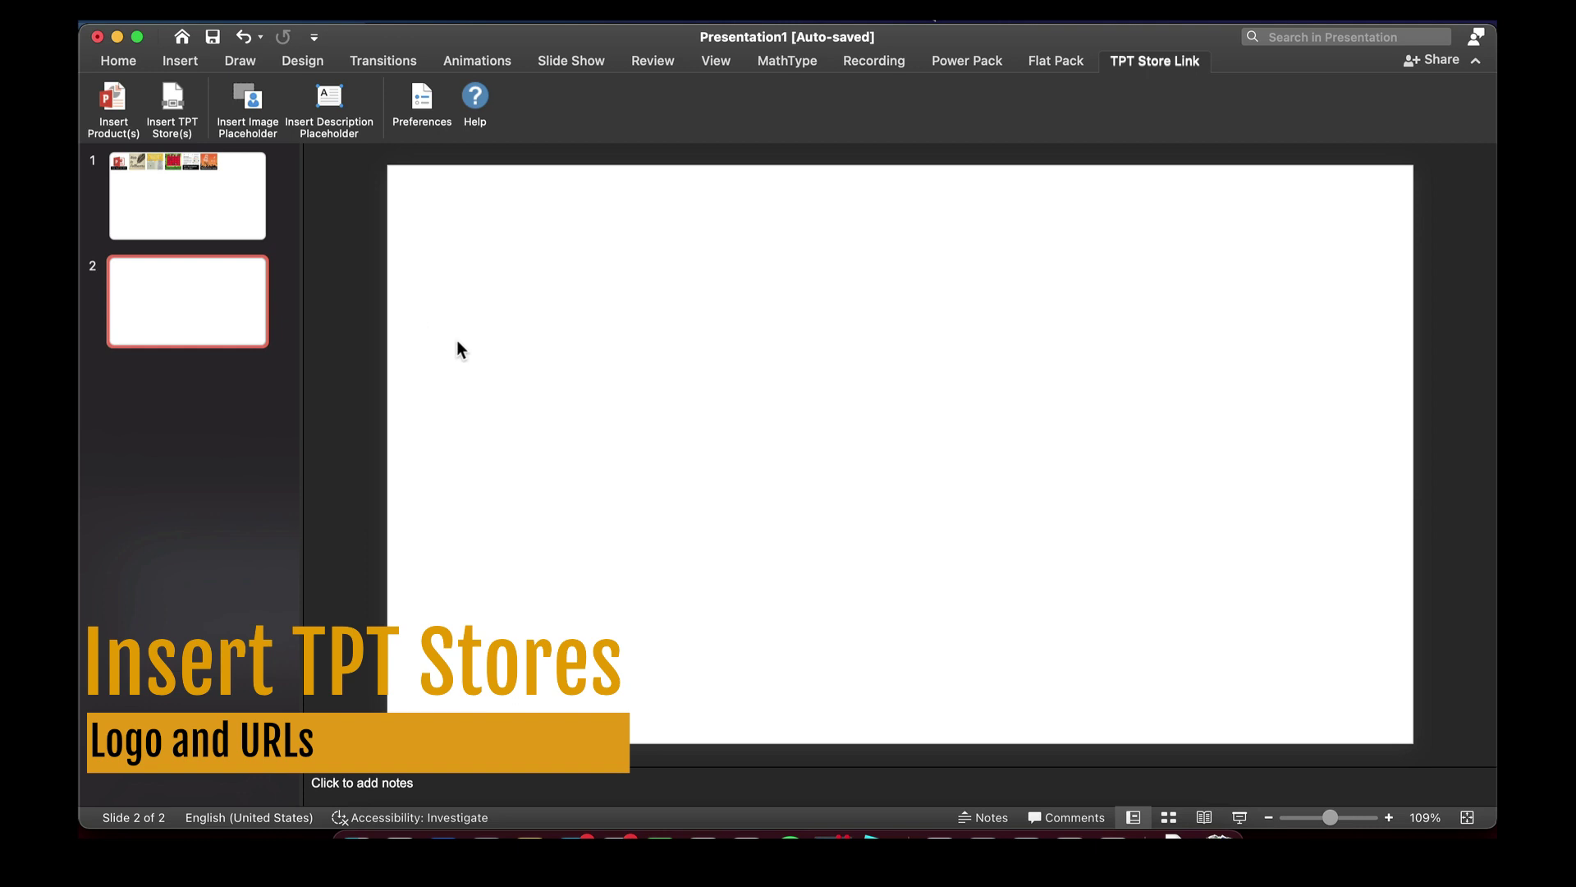
# Step: Review the attributed TPT stores list in the add-in preferences, then close the preferences
pyautogui.click(432, 105)
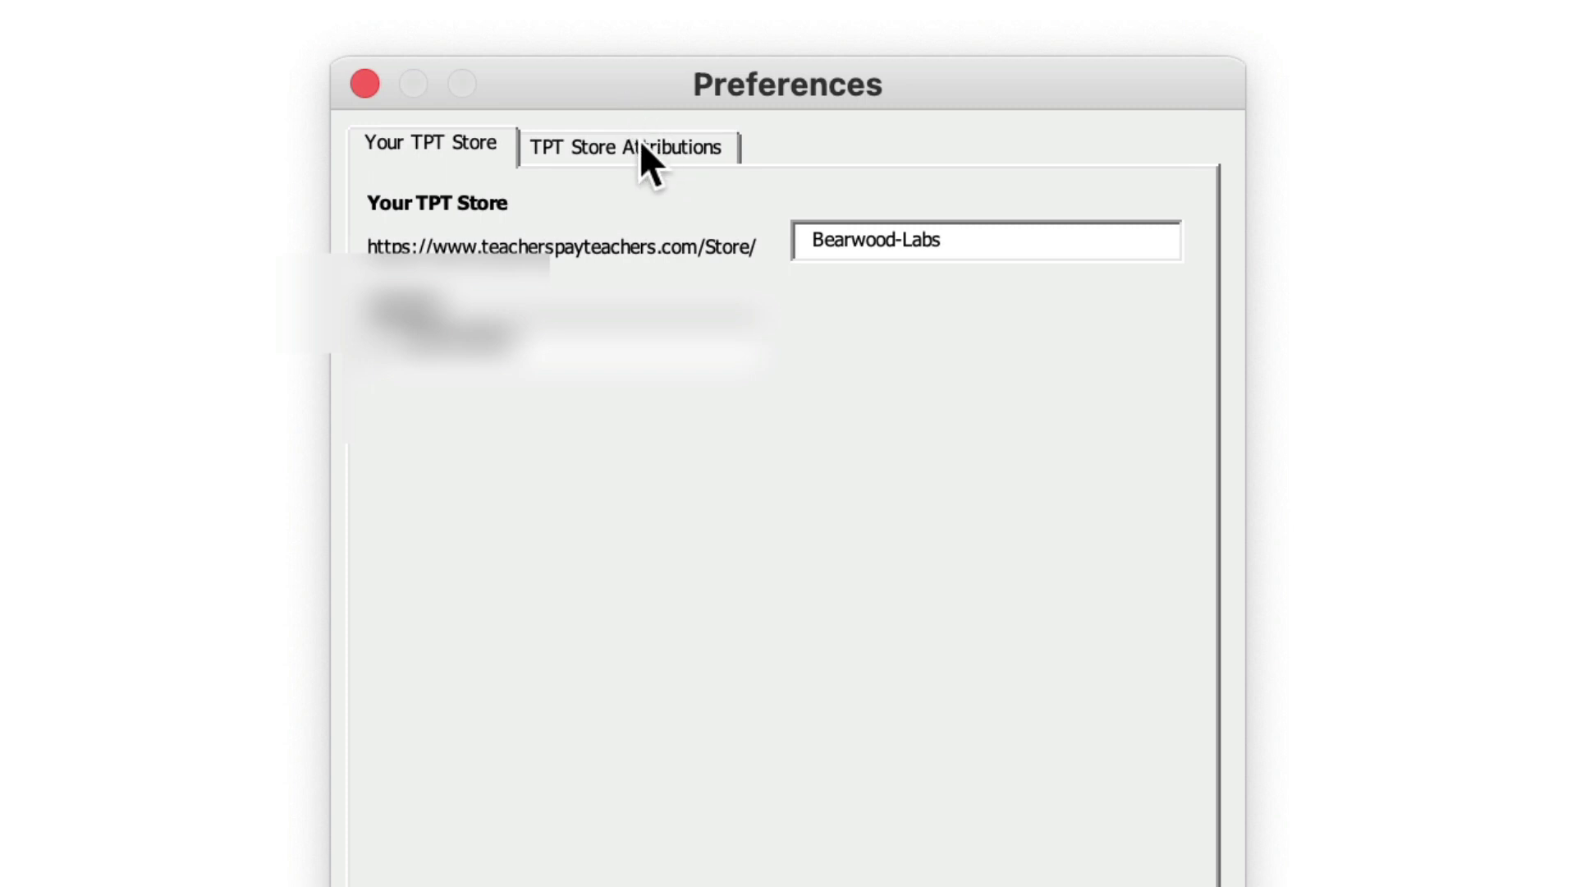
pyautogui.click(640, 146)
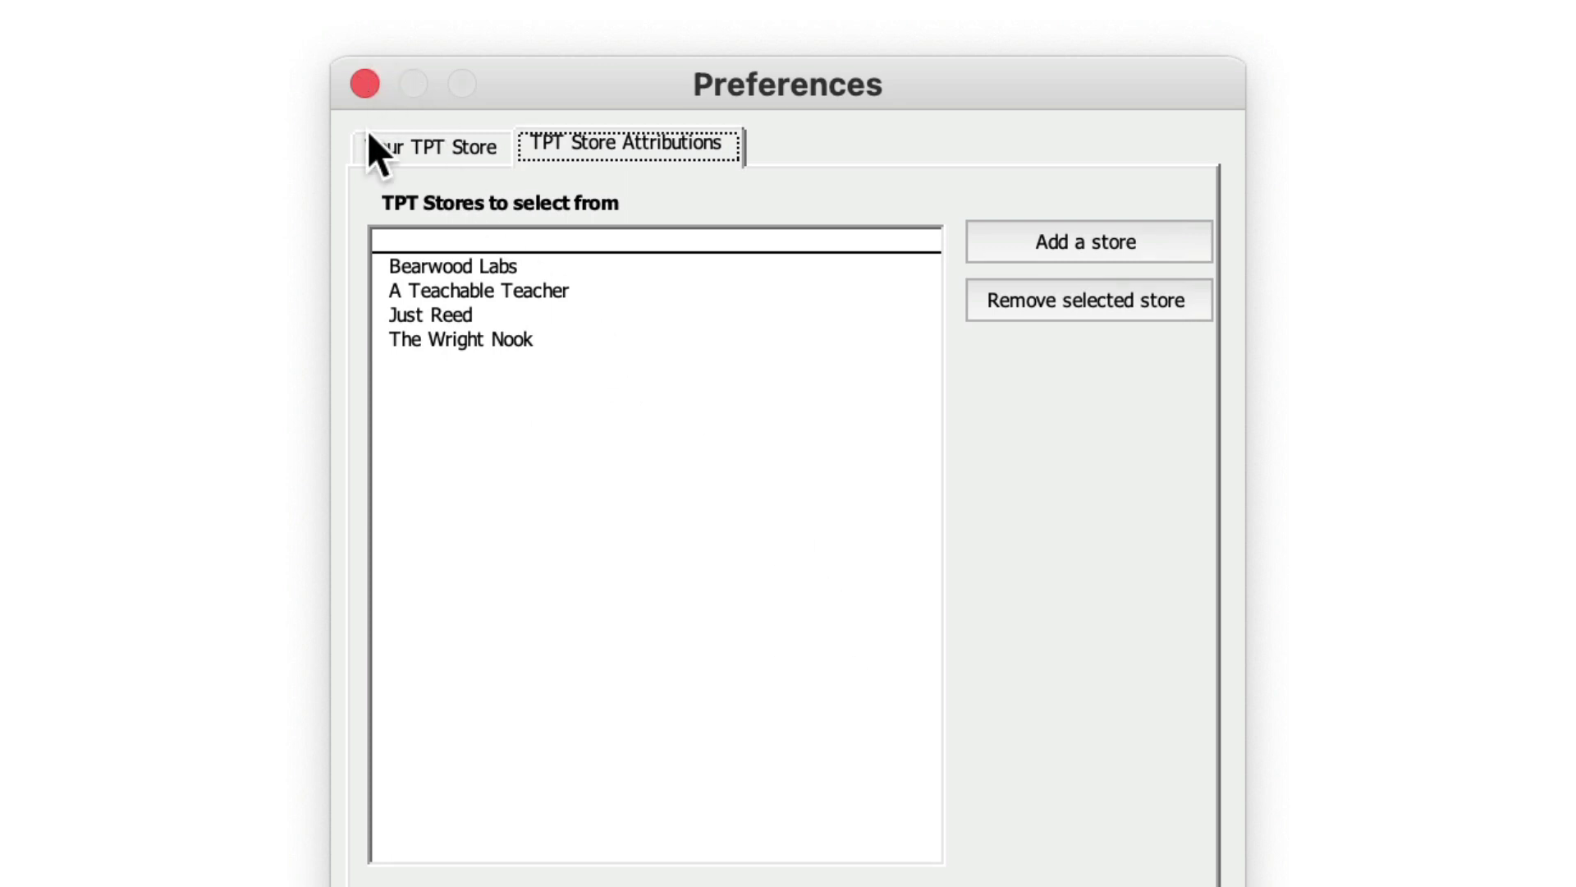
pyautogui.click(365, 84)
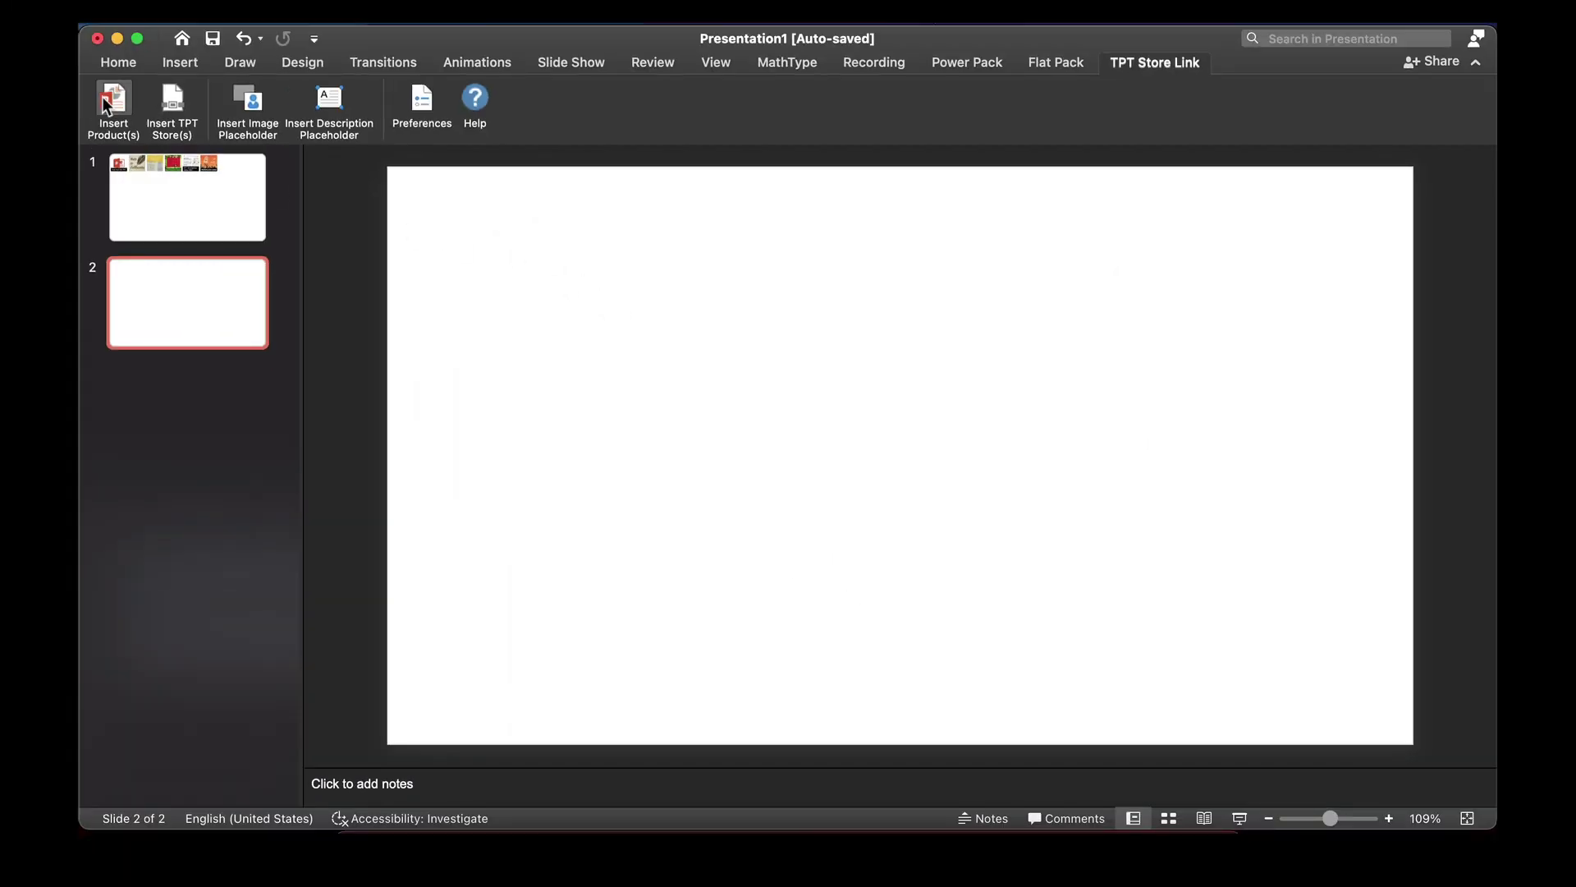
# Step: Insert logos for all four TPT stores, including Bearwood Labs, onto slide 2
pyautogui.click(172, 101)
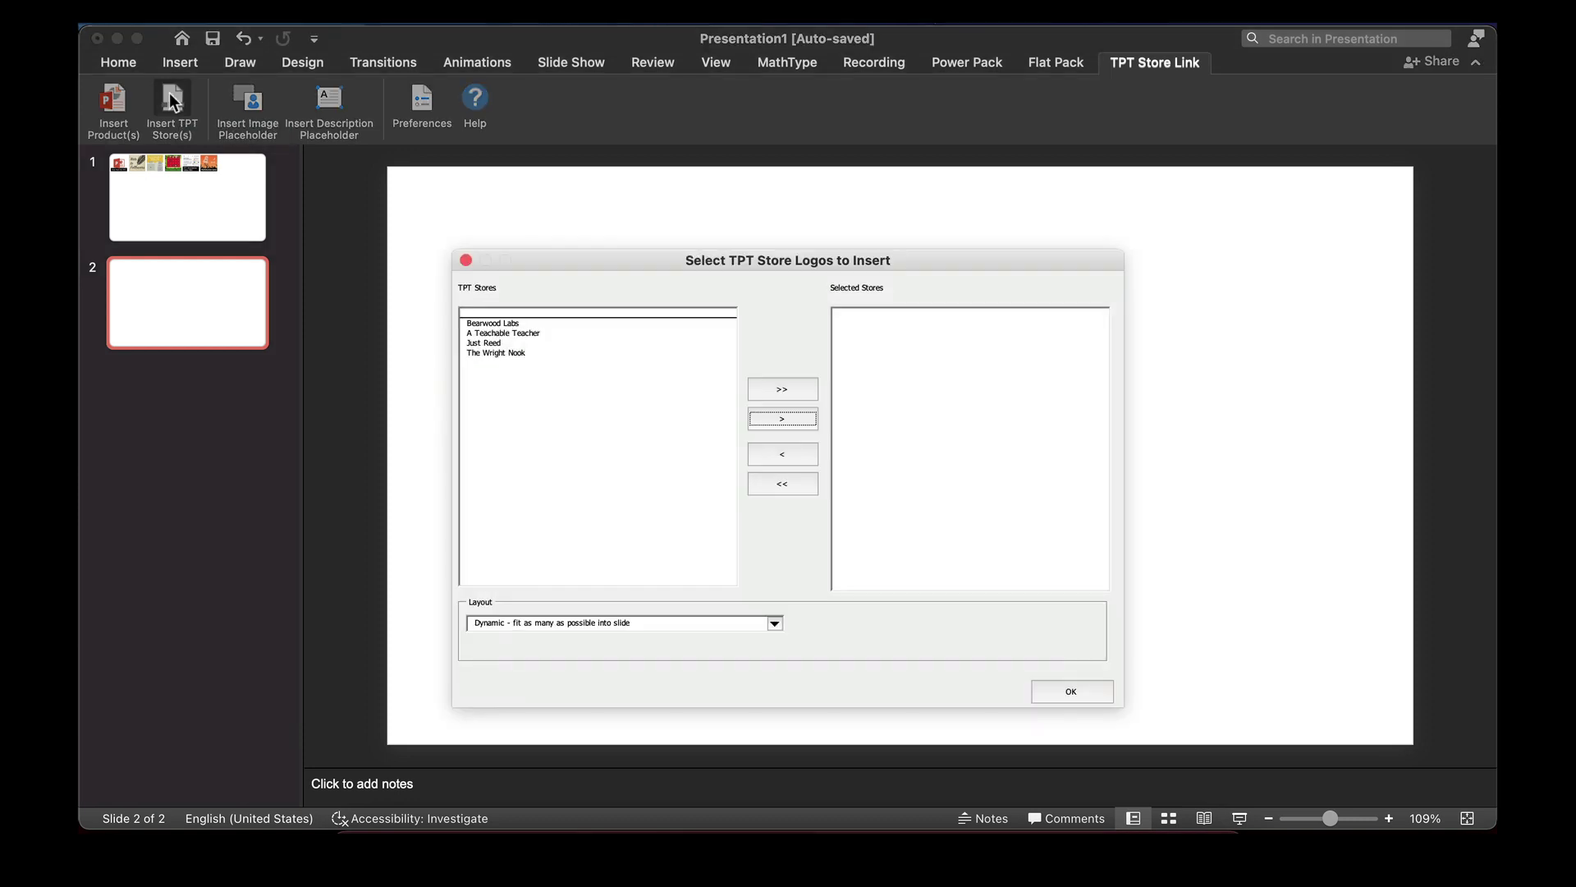
pyautogui.click(493, 323)
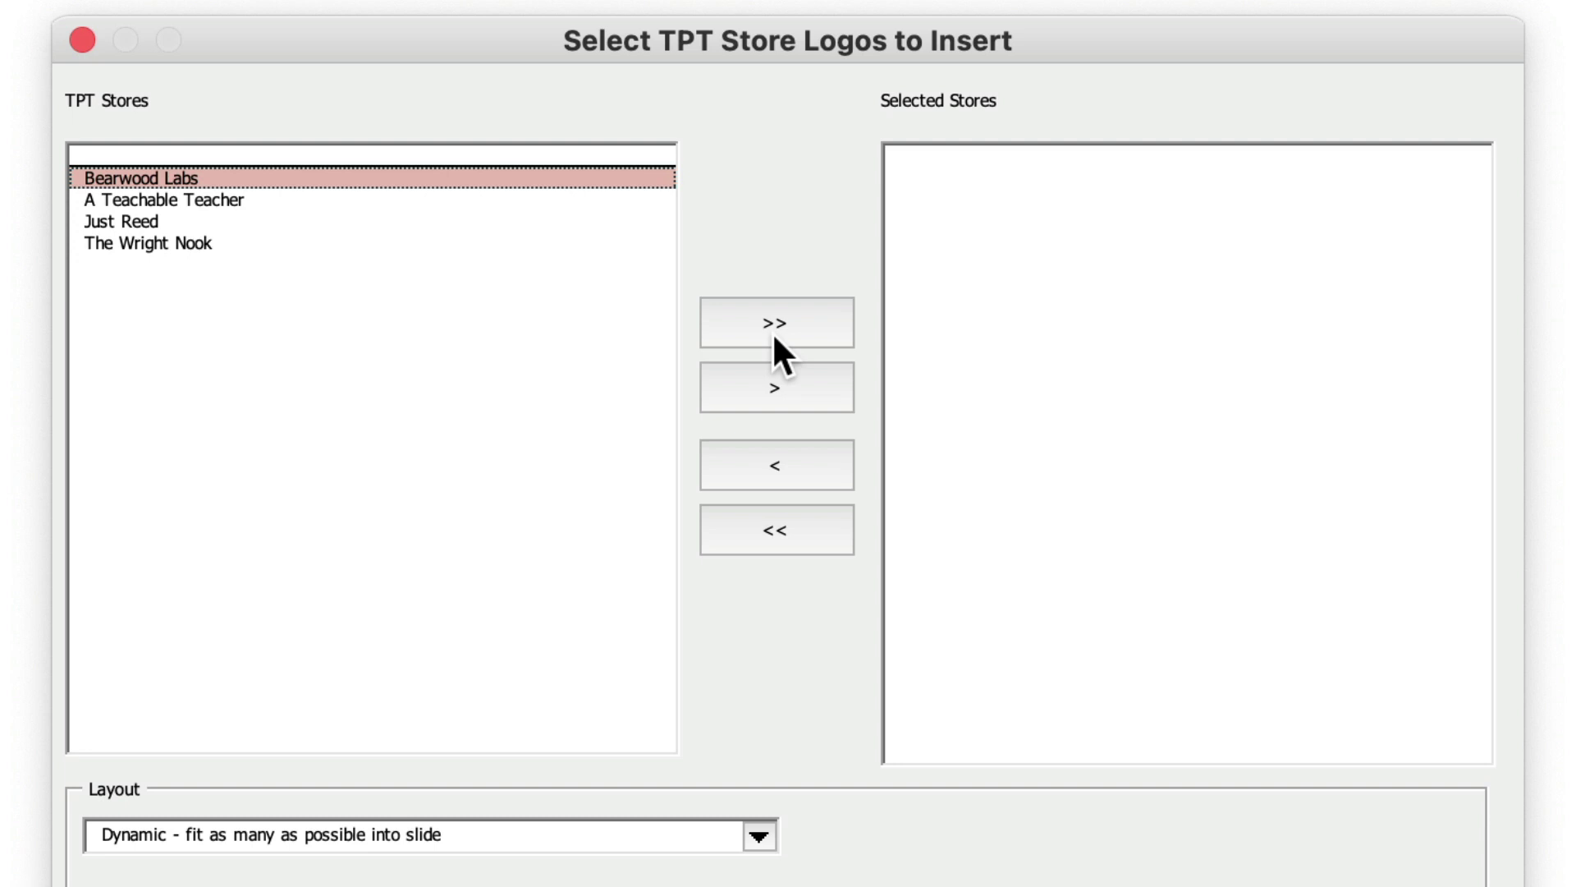
pyautogui.click(773, 325)
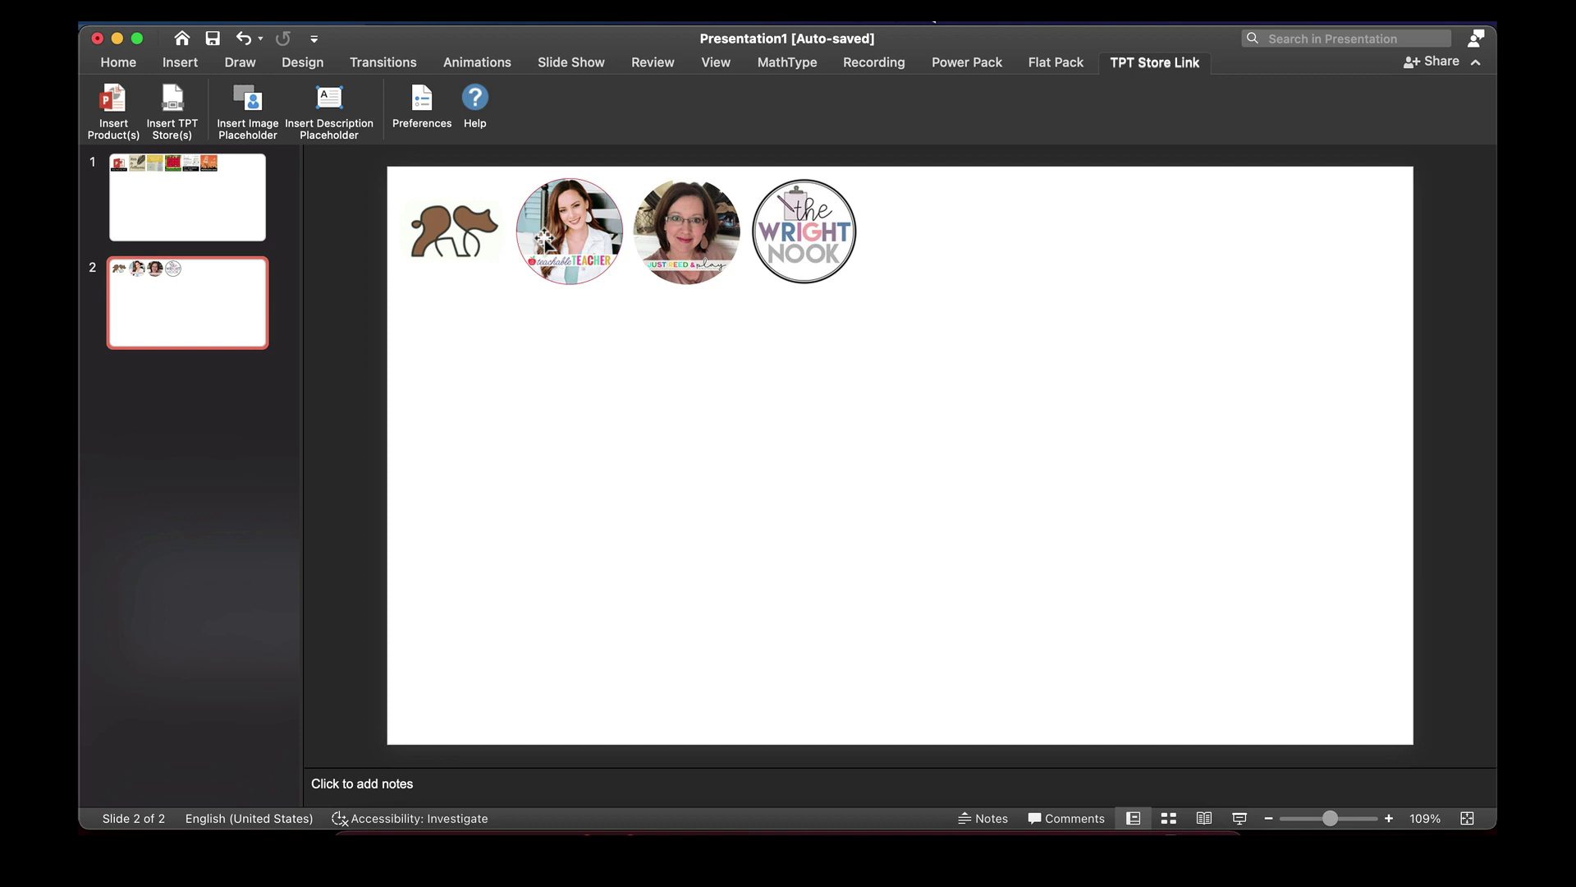
# Step: Open the store page linked from the first store logo
pyautogui.click(471, 240)
pyautogui.rightClick(470, 239)
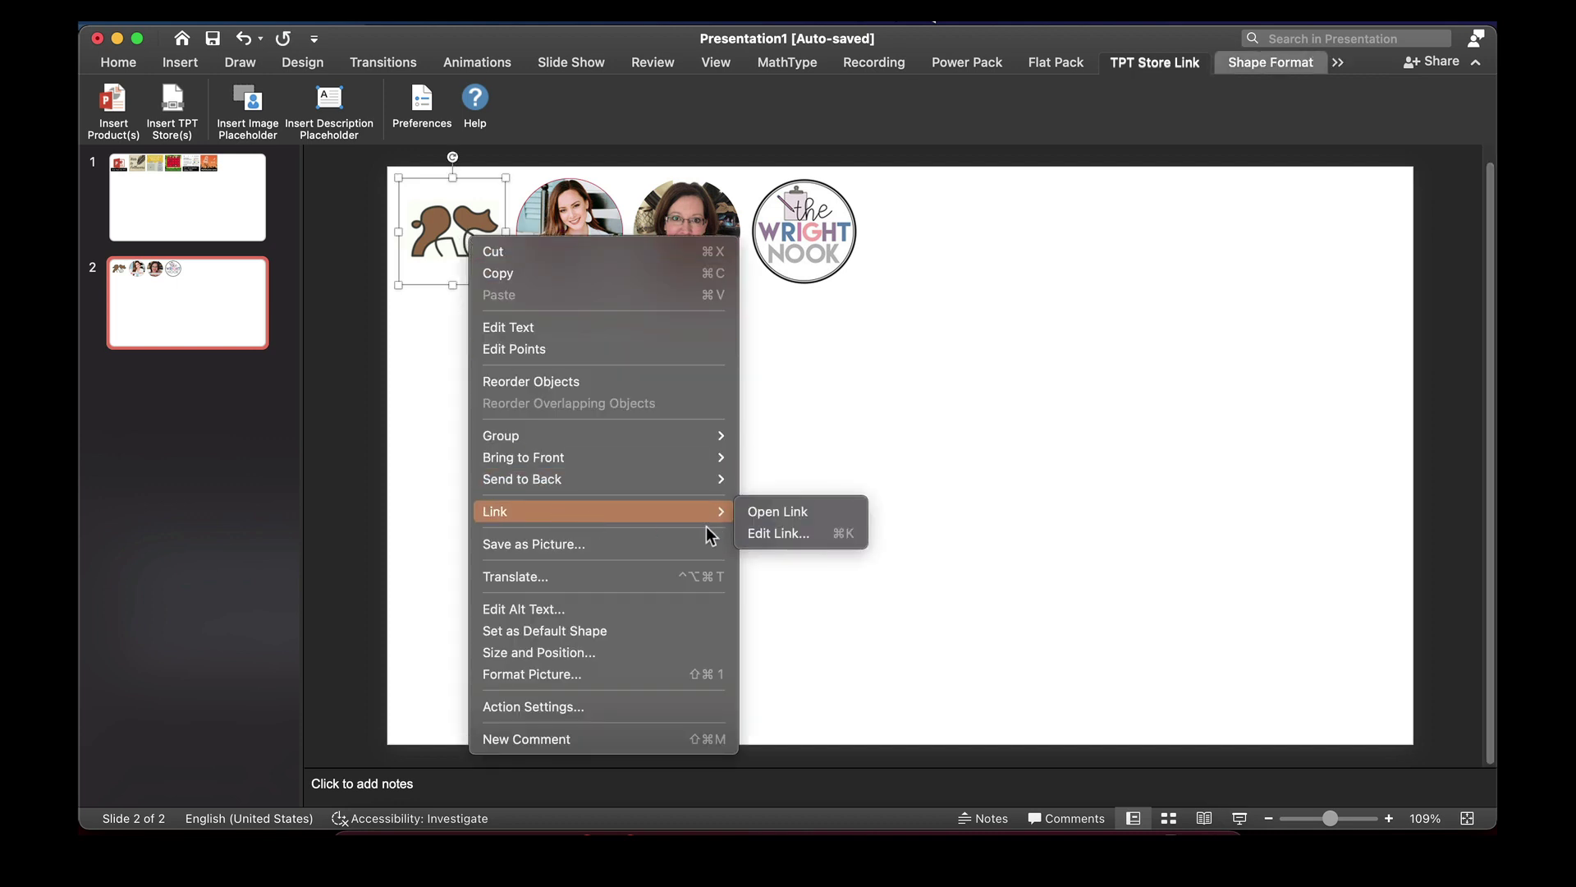
pyautogui.moveTo(665, 510)
pyautogui.click(784, 512)
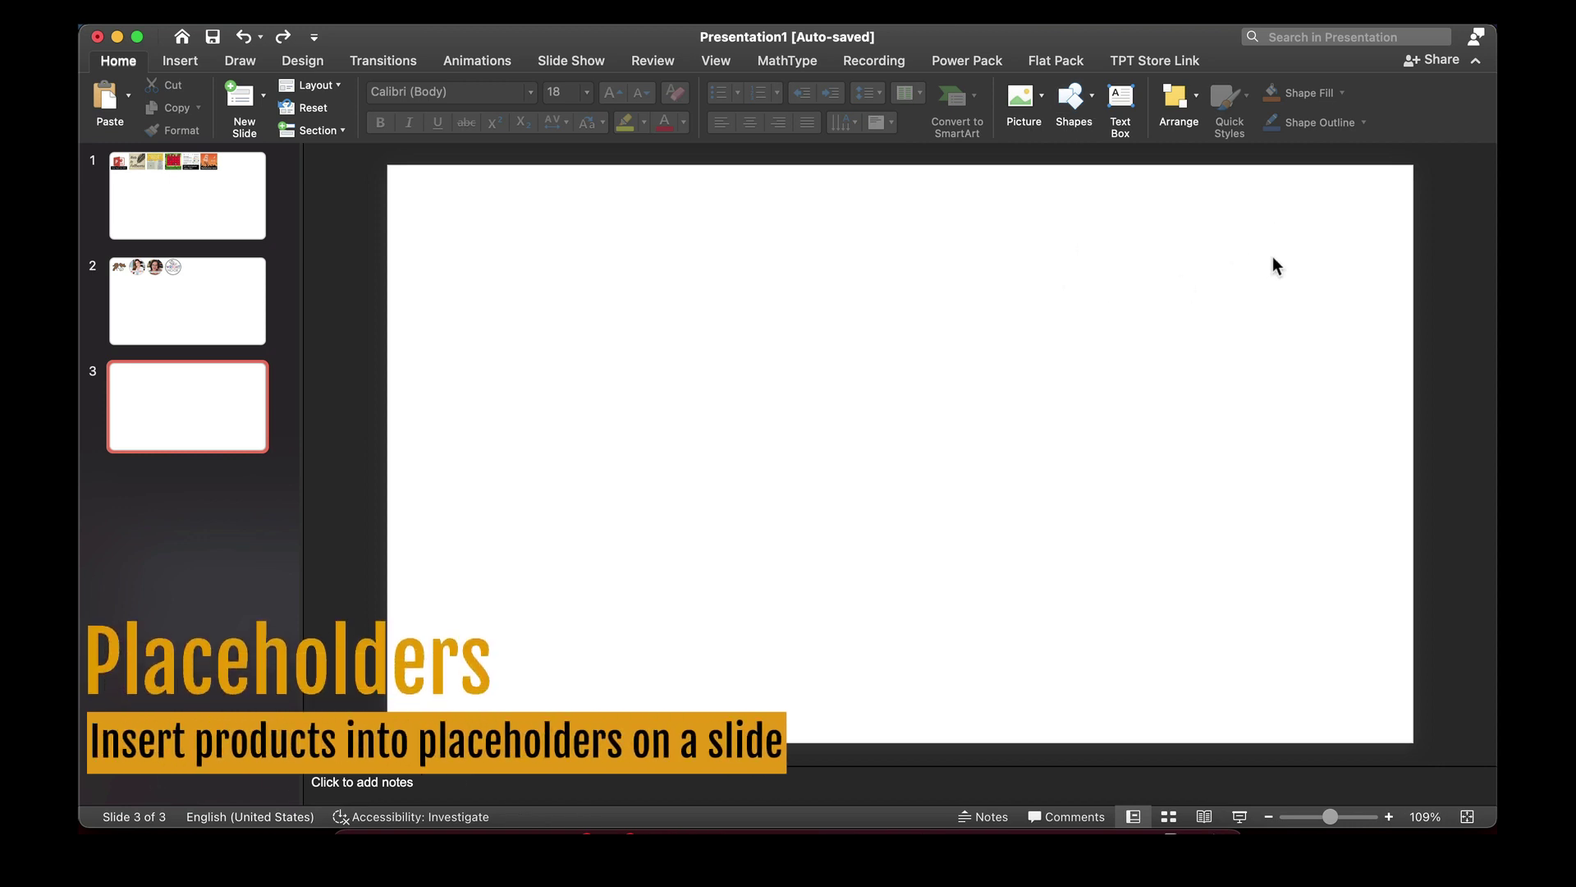
# Step: Insert an $image$ placeholder at the top-left of slide 3 using the TPT Store Link tab
pyautogui.click(1181, 64)
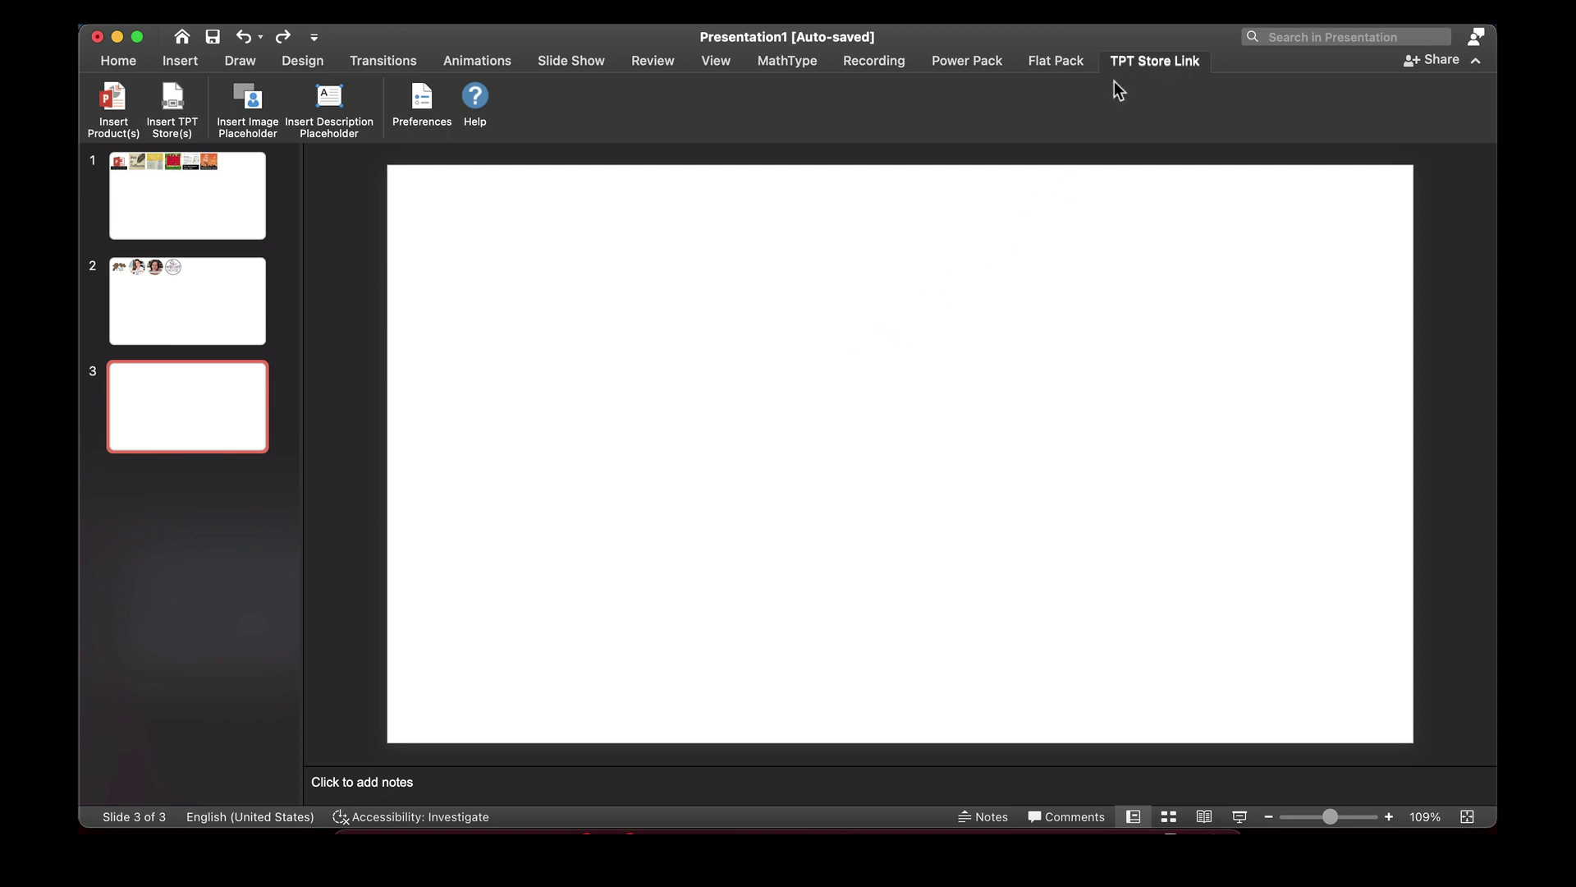
pyautogui.click(244, 94)
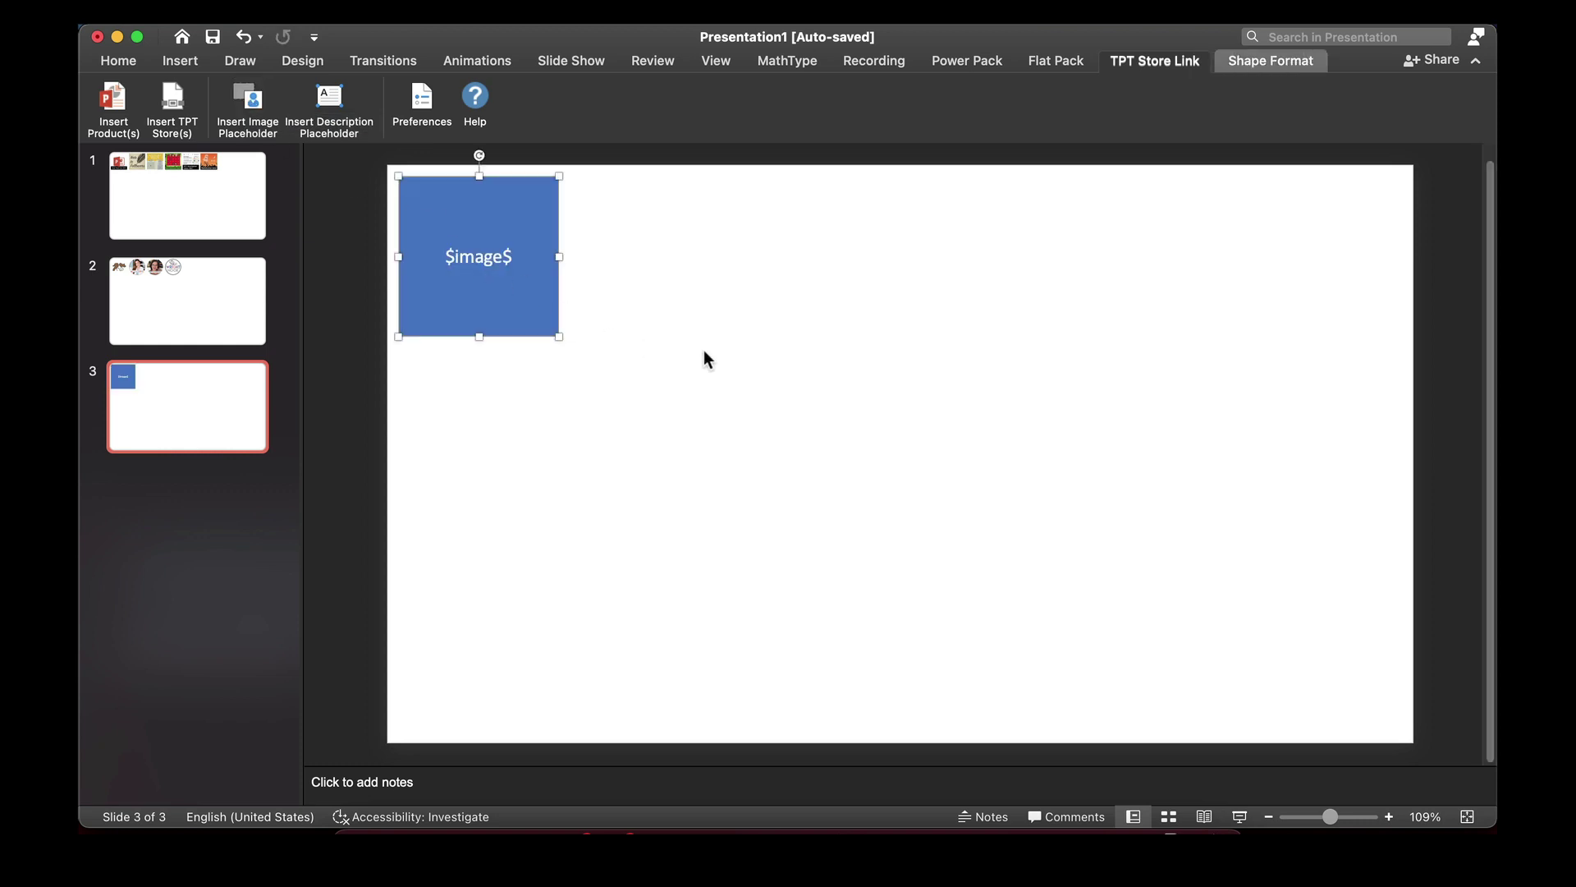
pyautogui.click(734, 279)
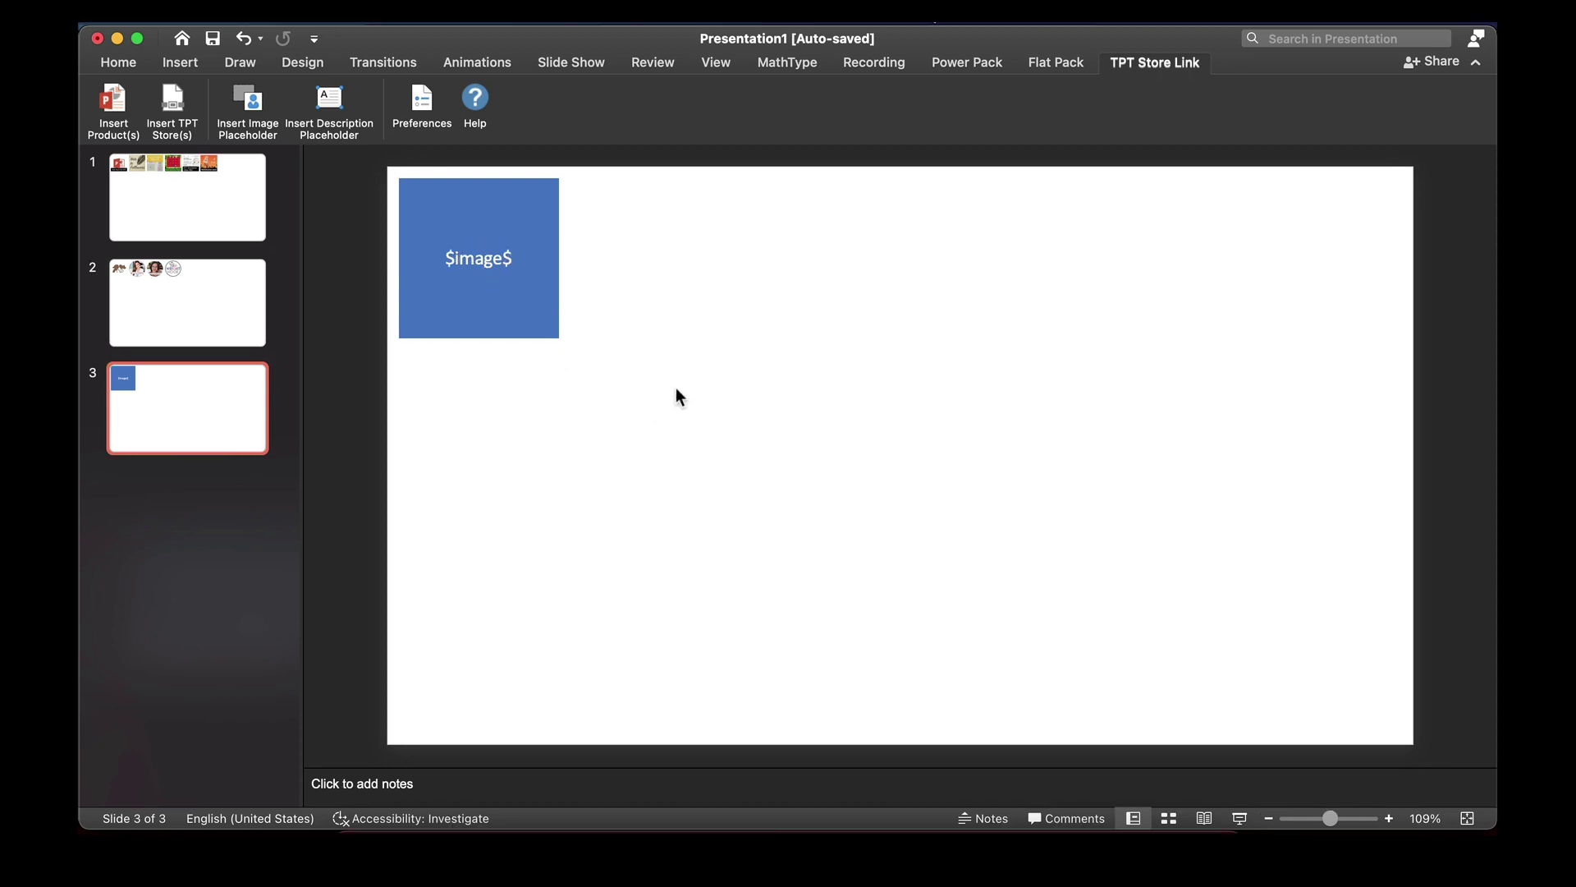
# Step: Add $title$/$price$ placeholders beside the image, then stack two copies of the pair below
pyautogui.click(337, 105)
pyautogui.click(687, 297)
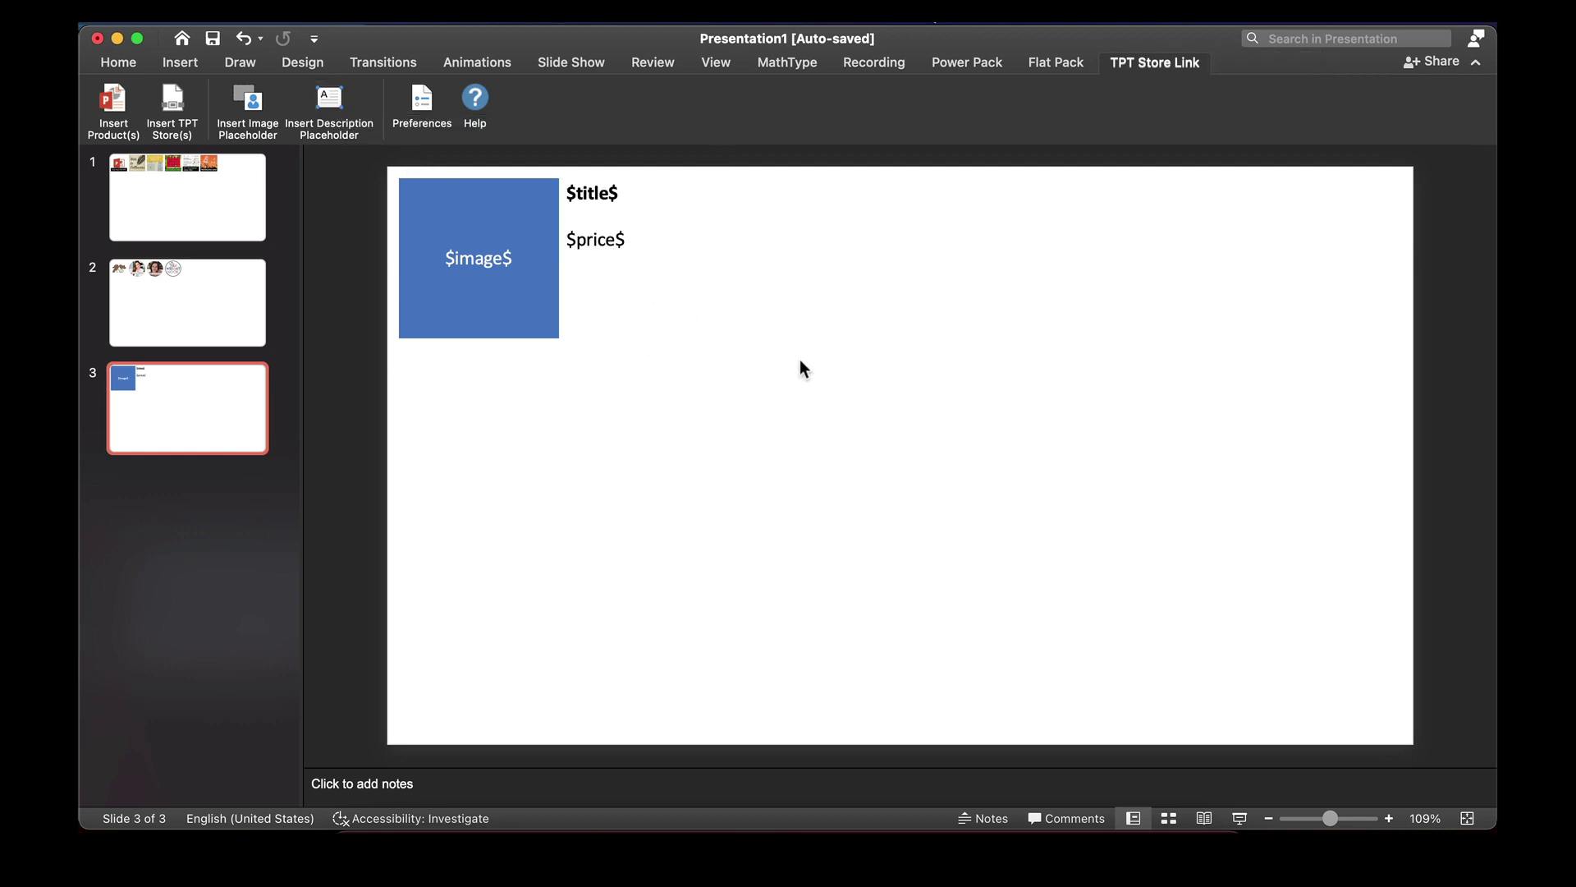
pyautogui.moveTo(904, 374); pyautogui.dragTo(339, 139)
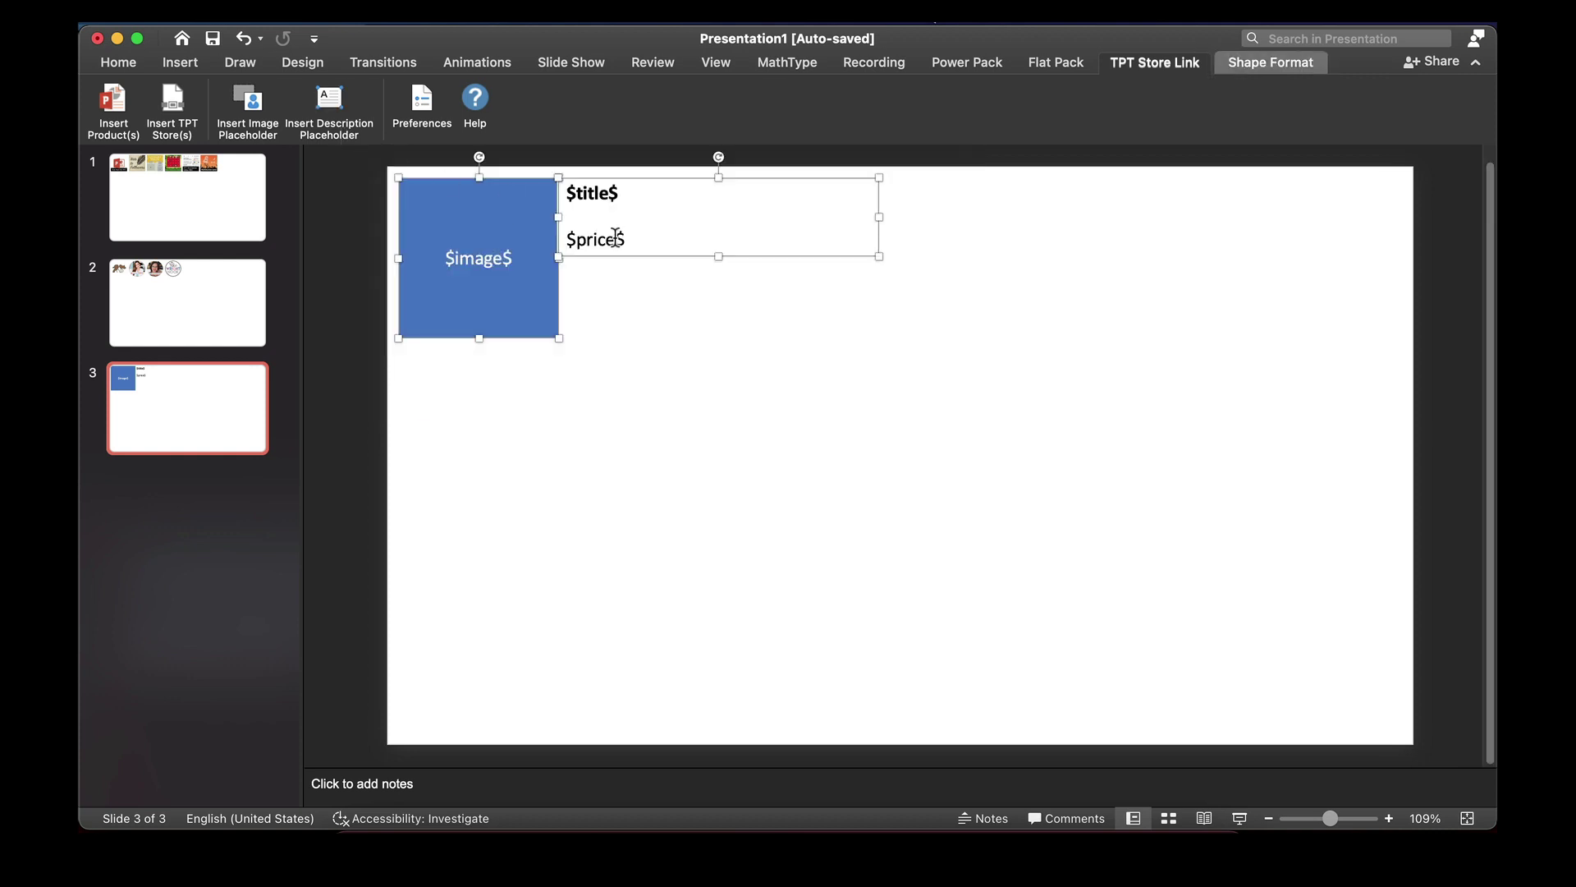
pyautogui.press('super+c')
pyautogui.press('super+v')
pyautogui.moveTo(514, 295); pyautogui.dragTo(506, 458)
pyautogui.press('super+v')
pyautogui.moveTo(520, 317); pyautogui.dragTo(509, 642)
pyautogui.click(588, 712)
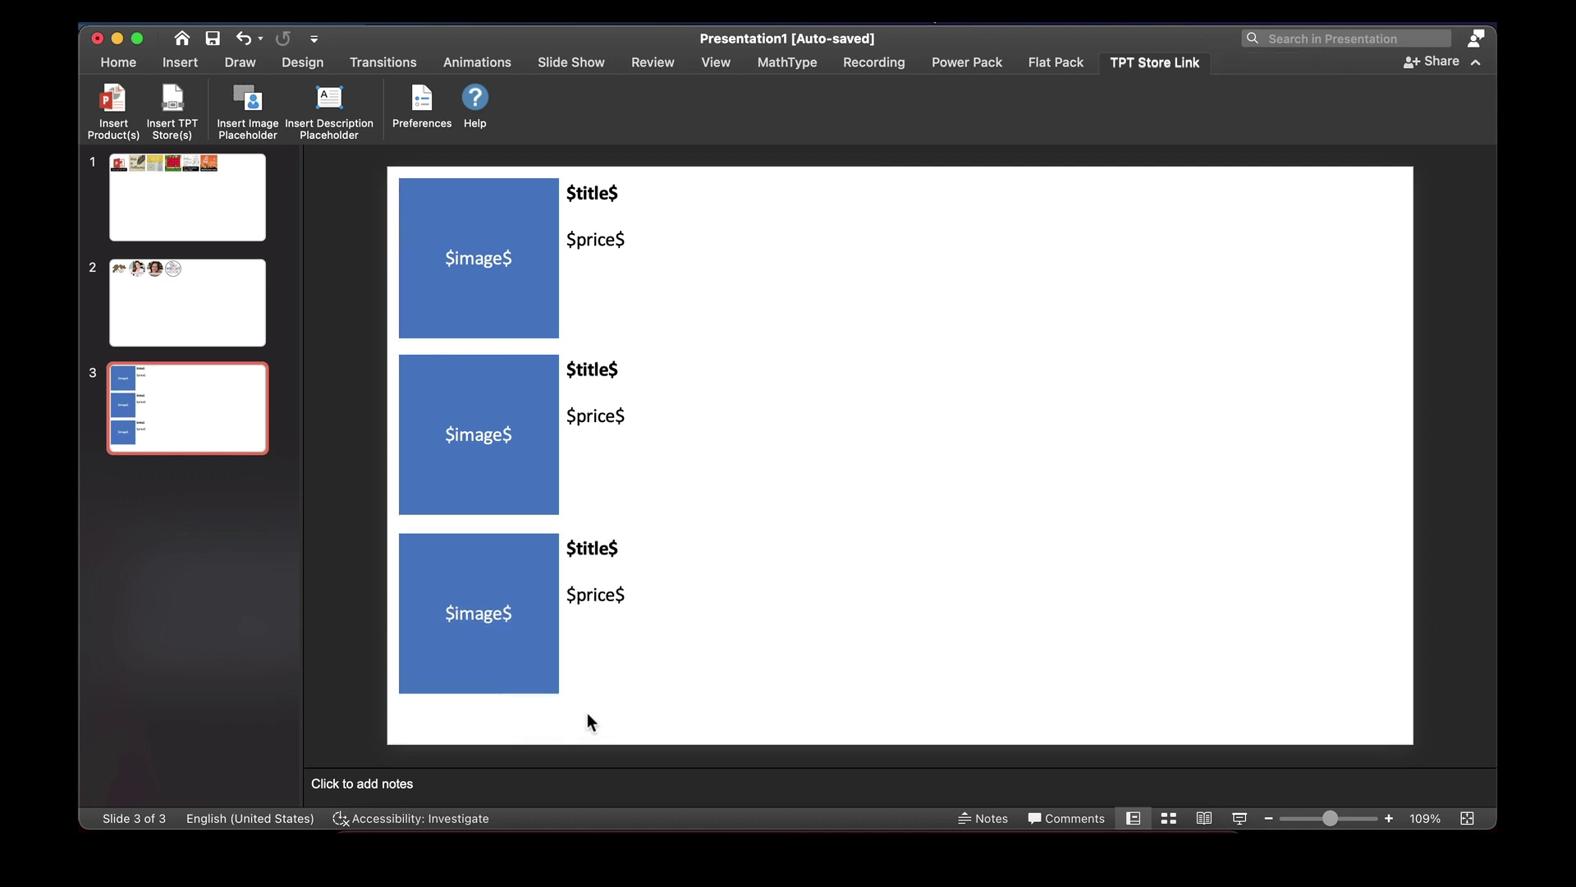
# Step: Paste a fourth pair at the top right and tilt its image placeholder about 25°
pyautogui.press('super+v')
pyautogui.moveTo(592, 320); pyautogui.dragTo(1081, 259)
pyautogui.click(1086, 480)
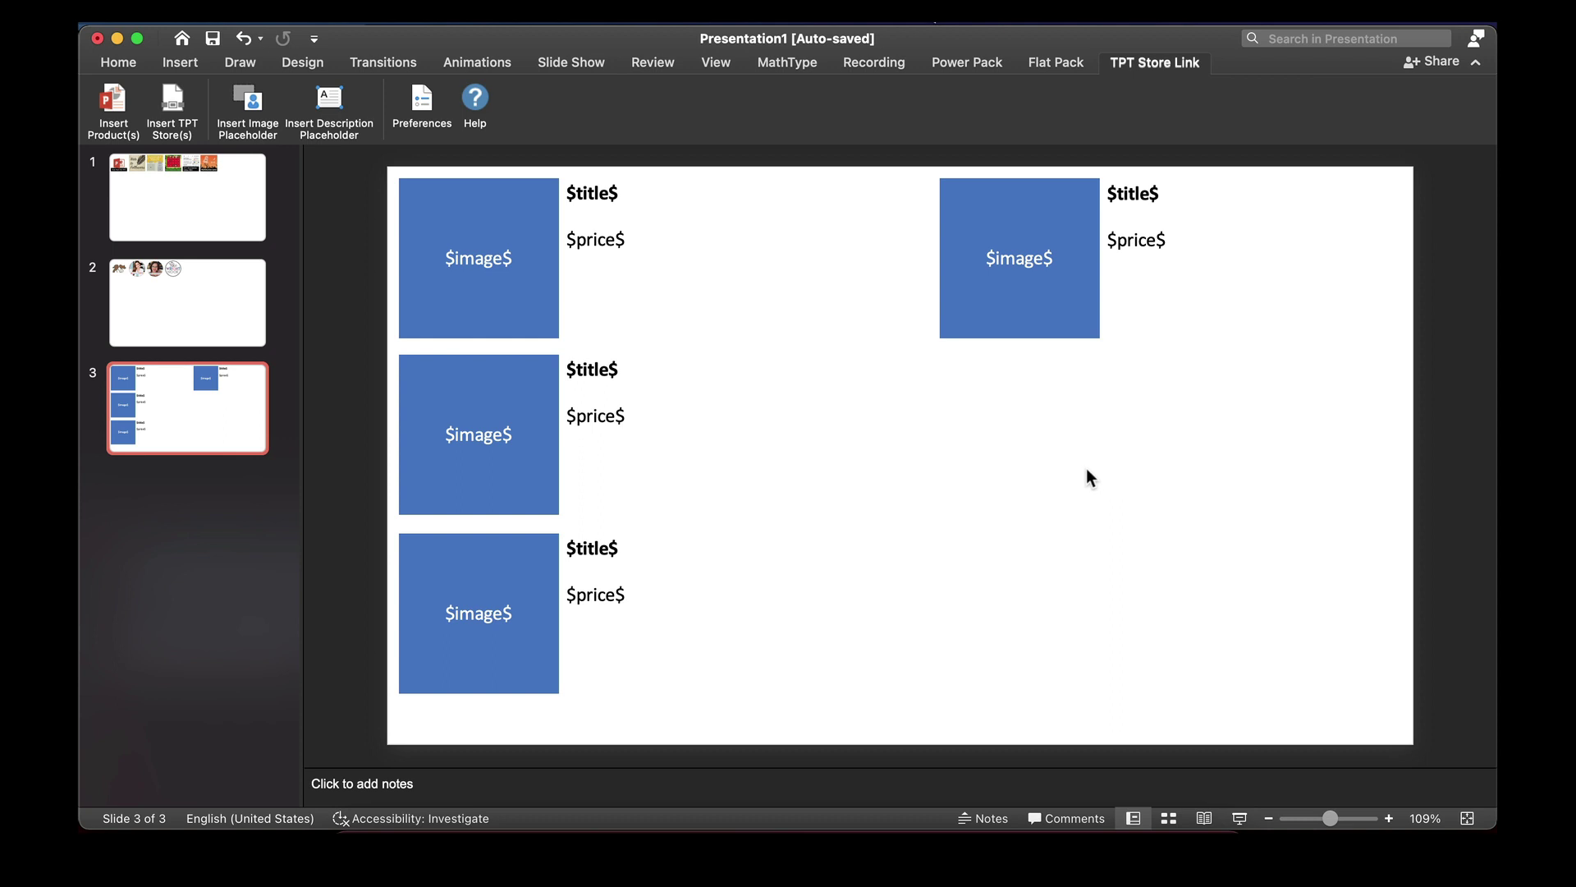
pyautogui.click(1067, 337)
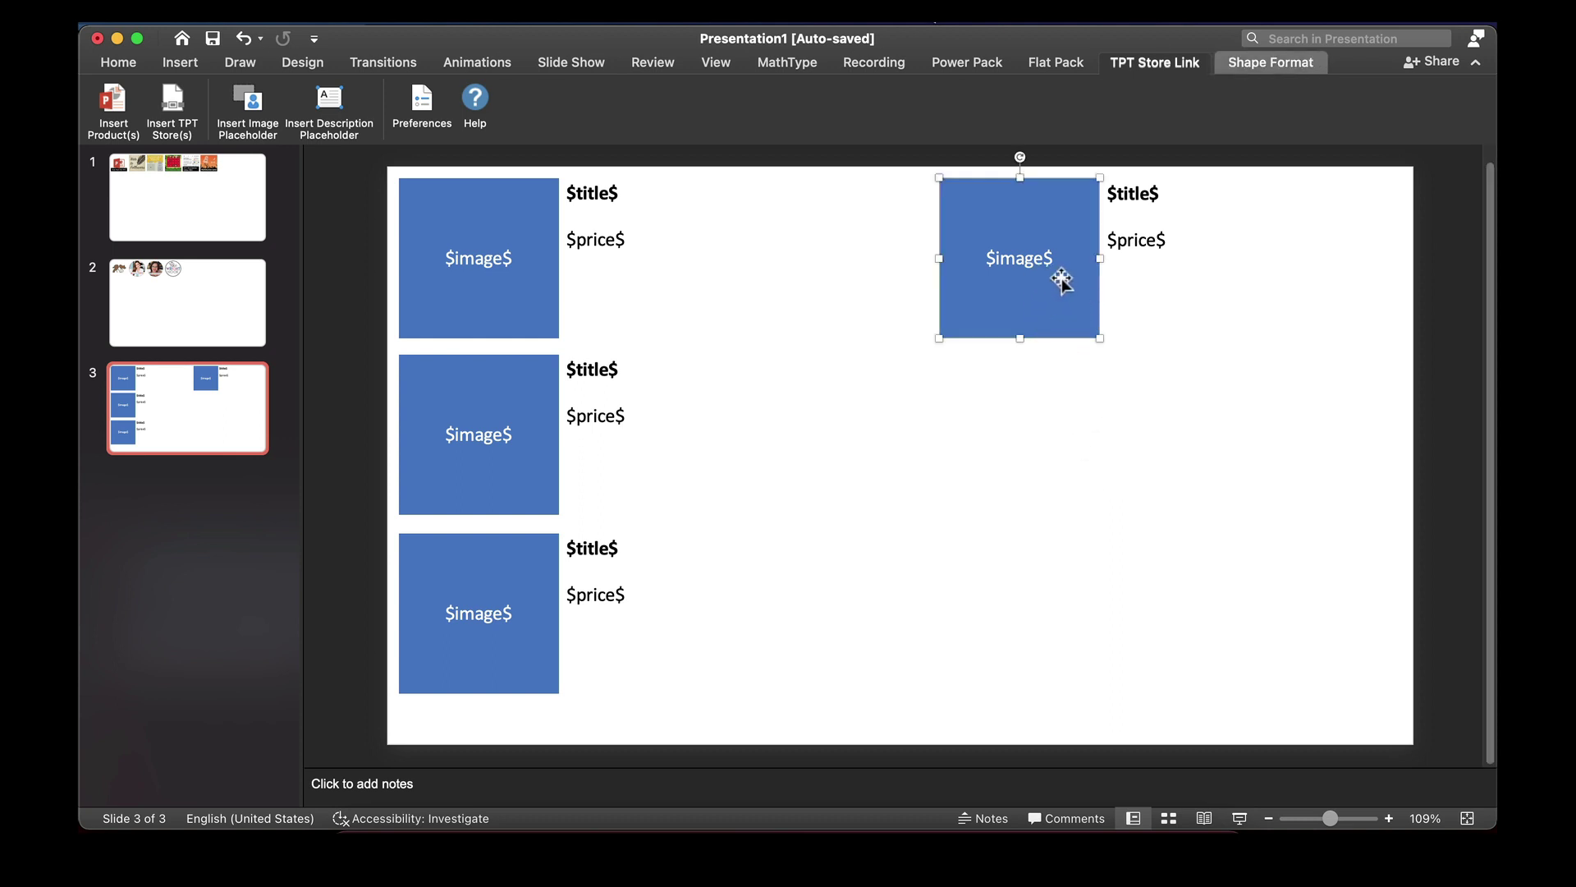
pyautogui.moveTo(1022, 154); pyautogui.dragTo(979, 165)
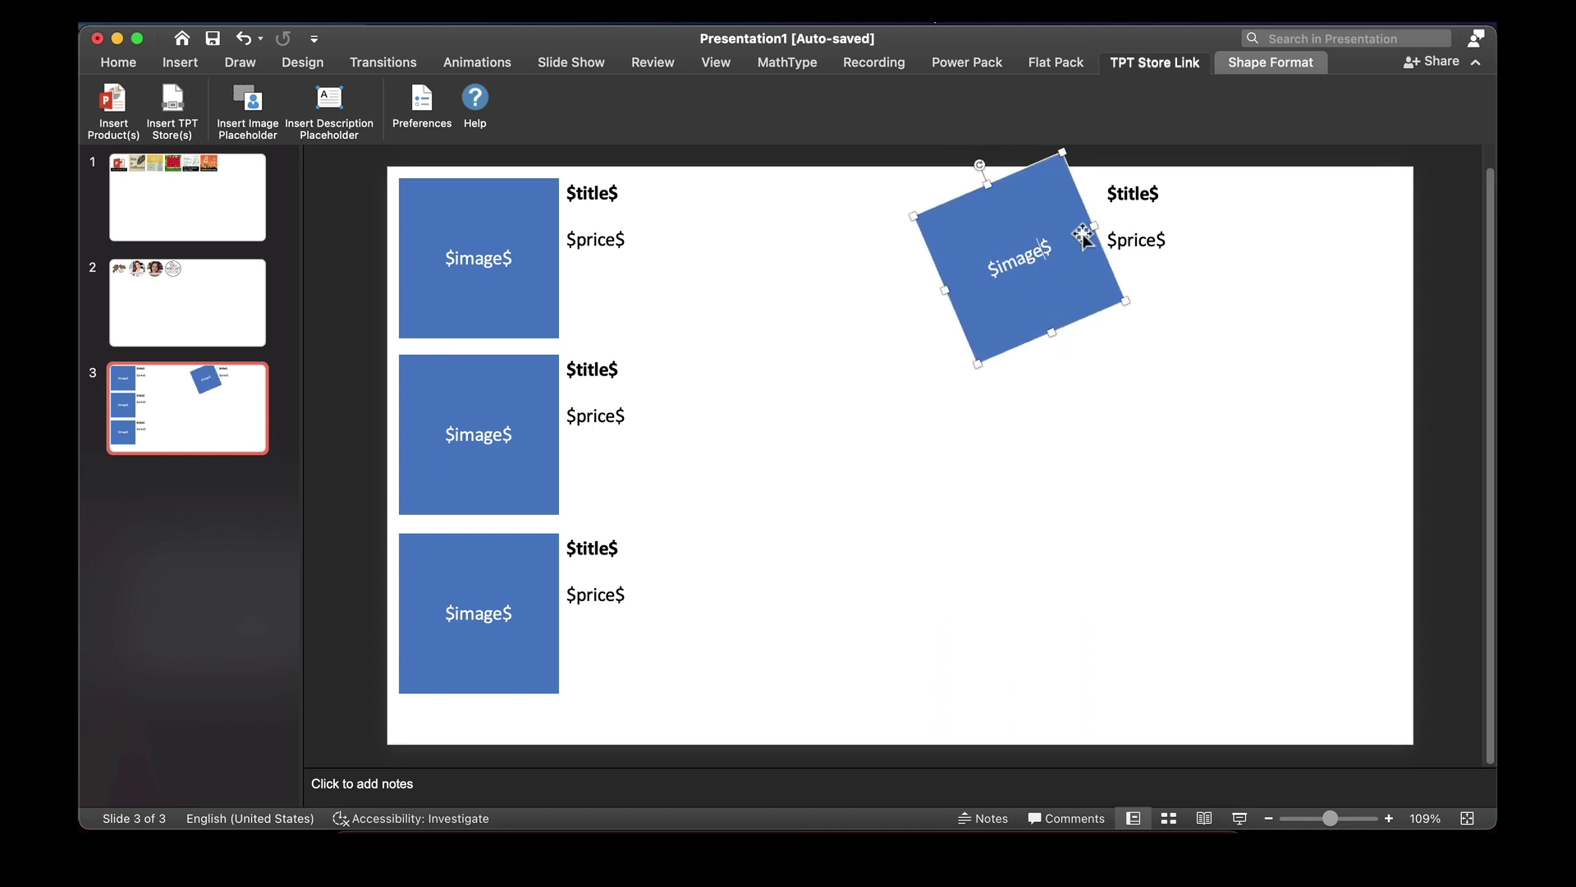
pyautogui.click(1057, 412)
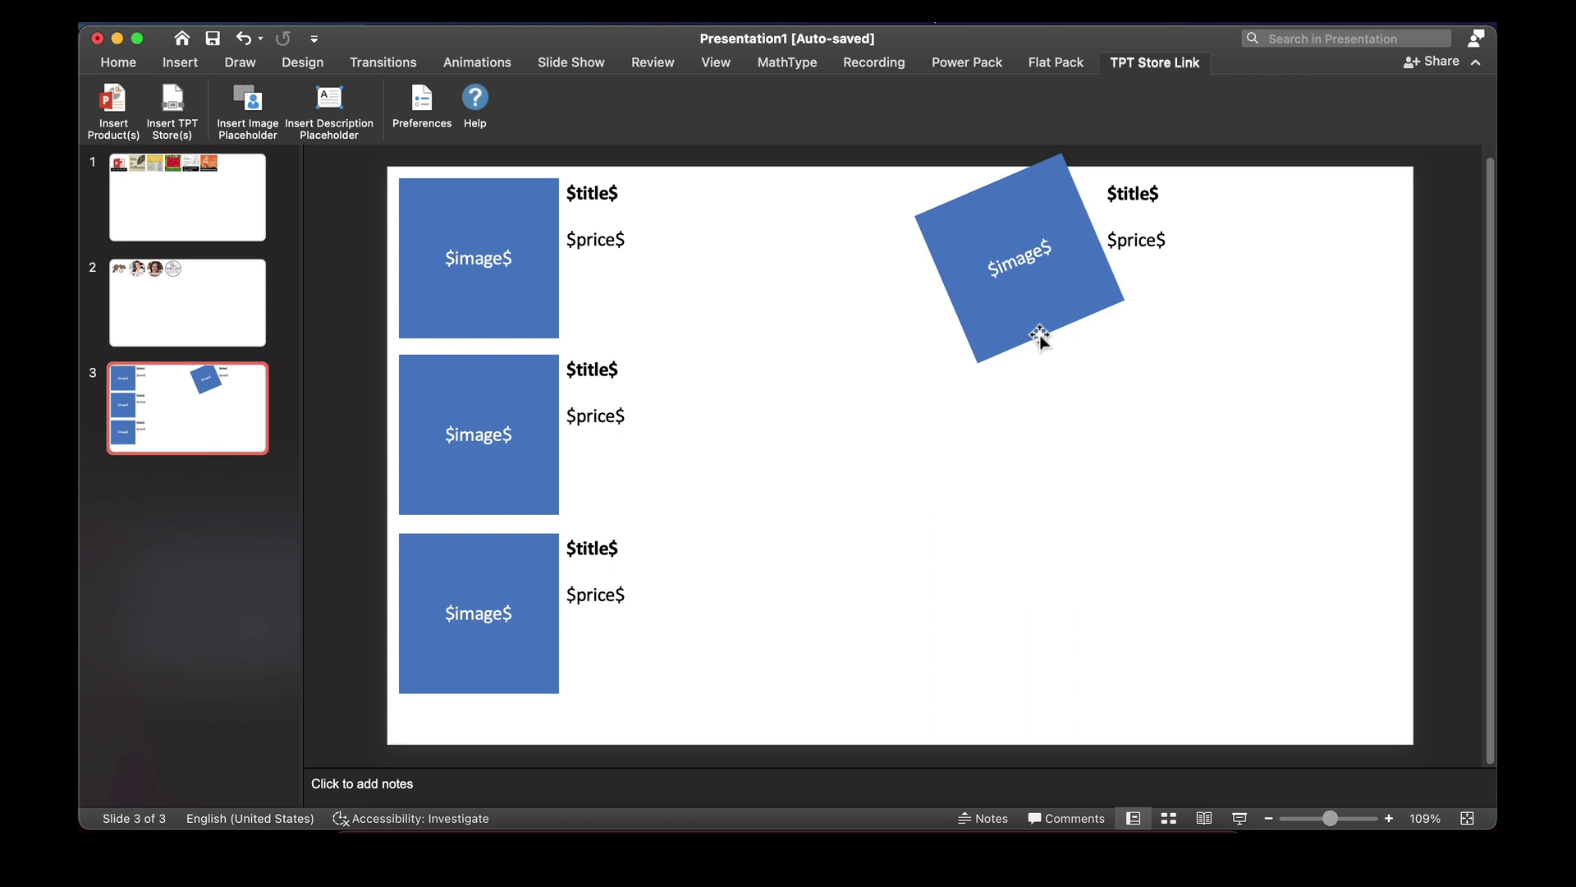
# Step: Select eight products in two batches of four and insert them into the placeholders
pyautogui.click(125, 107)
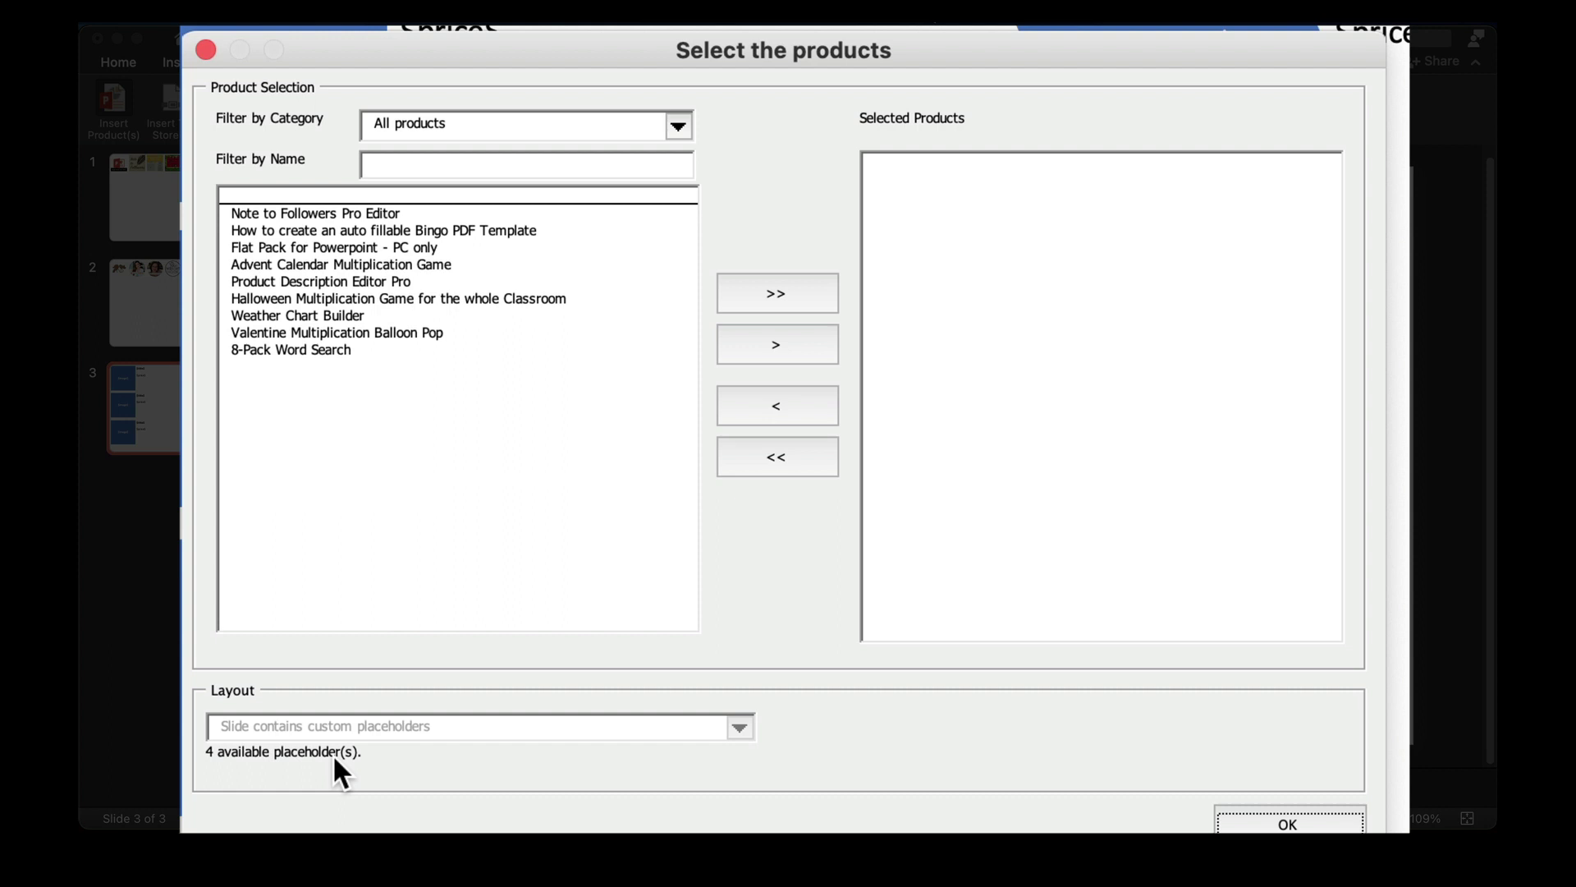
pyautogui.moveTo(407, 230); pyautogui.dragTo(409, 261)
pyautogui.click(401, 212)
pyautogui.click(784, 349)
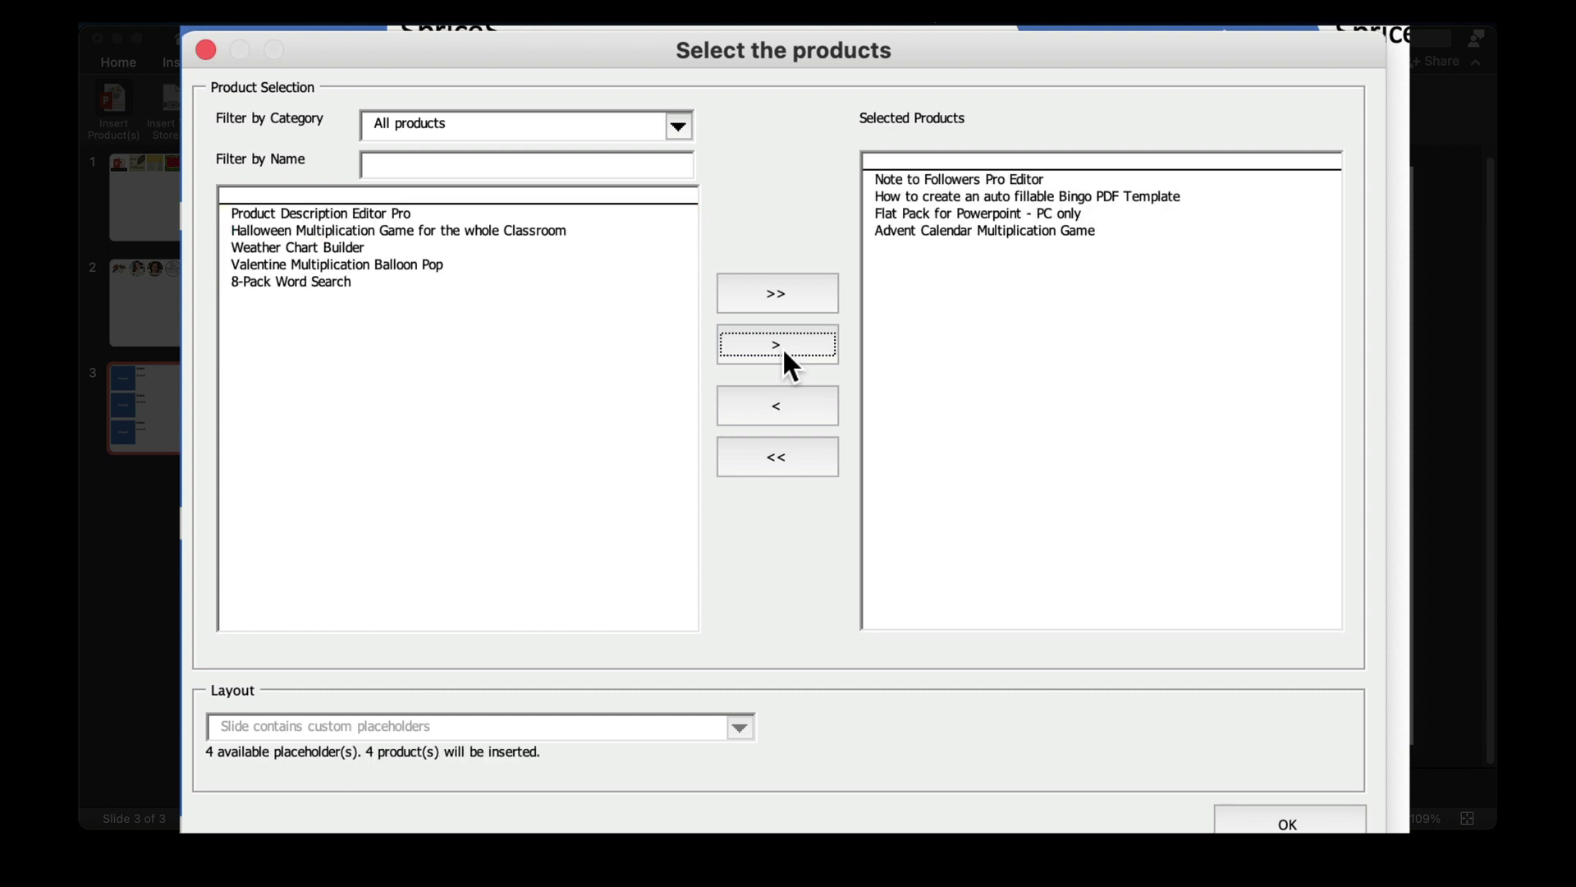
pyautogui.moveTo(400, 211); pyautogui.dragTo(402, 264)
pyautogui.click(787, 344)
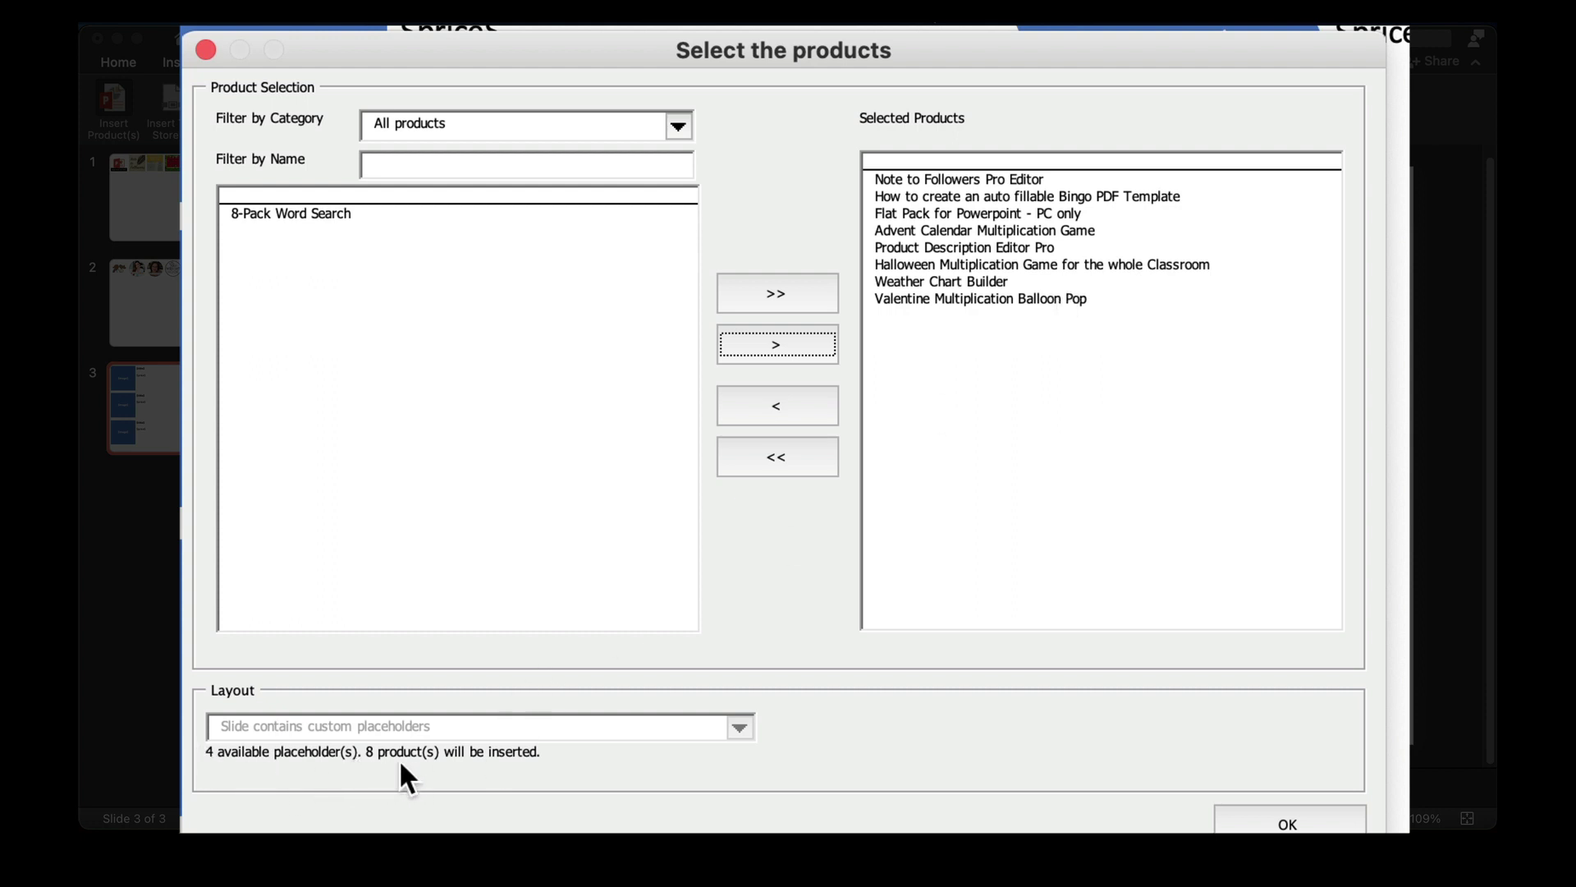
pyautogui.click(1254, 810)
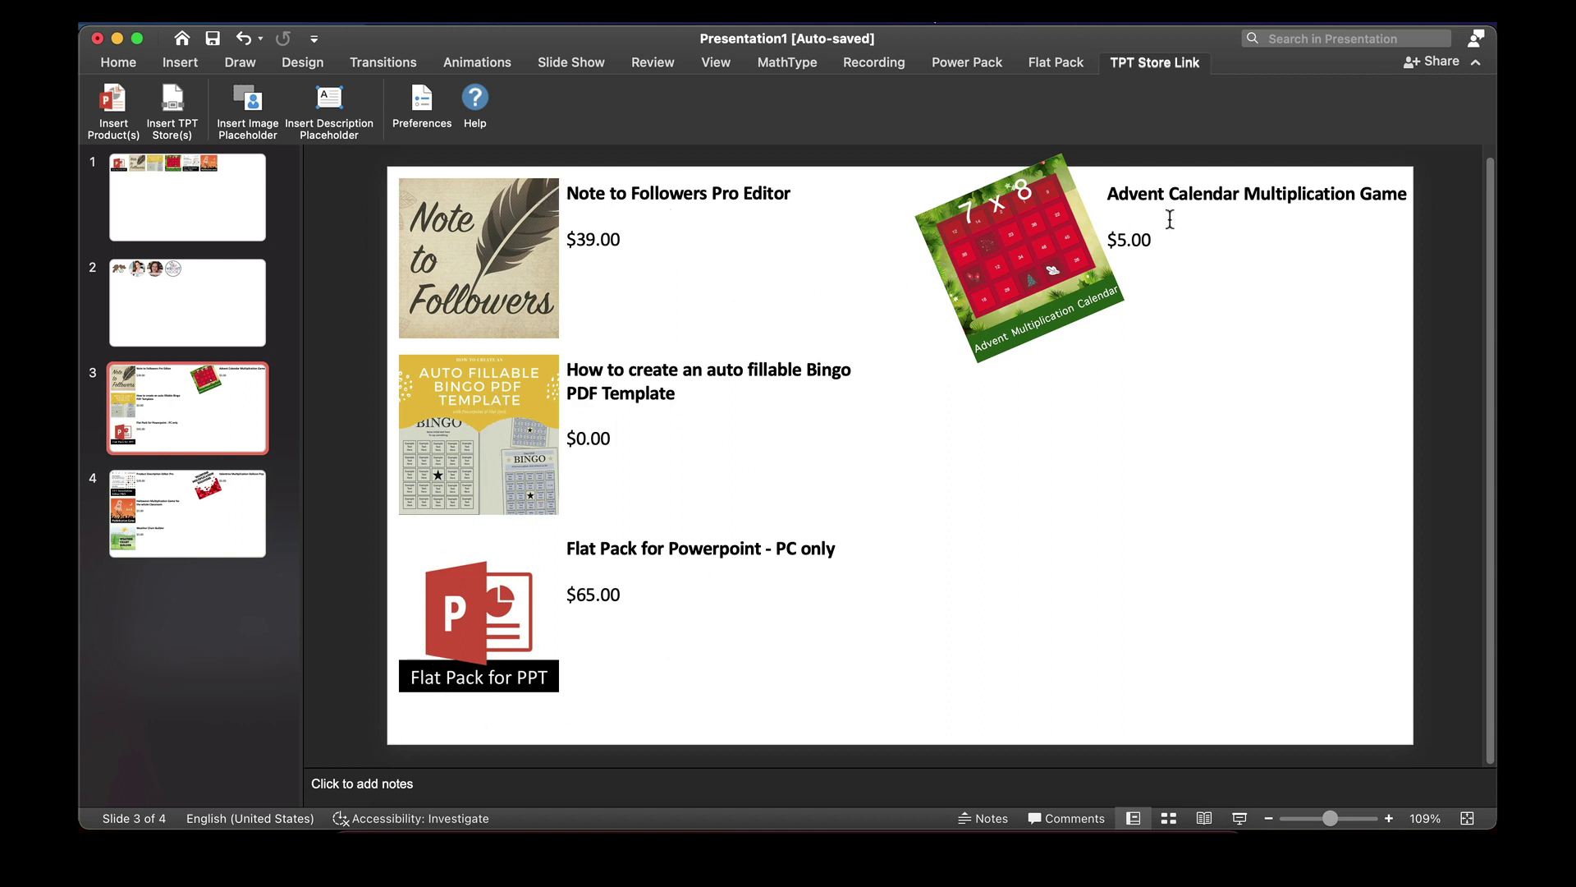
# Step: Show slide 4 with Product Description Editor Pro, Halloween Multiplication, Weather Chart Builder and Valentine Balloon Pop
pyautogui.click(201, 529)
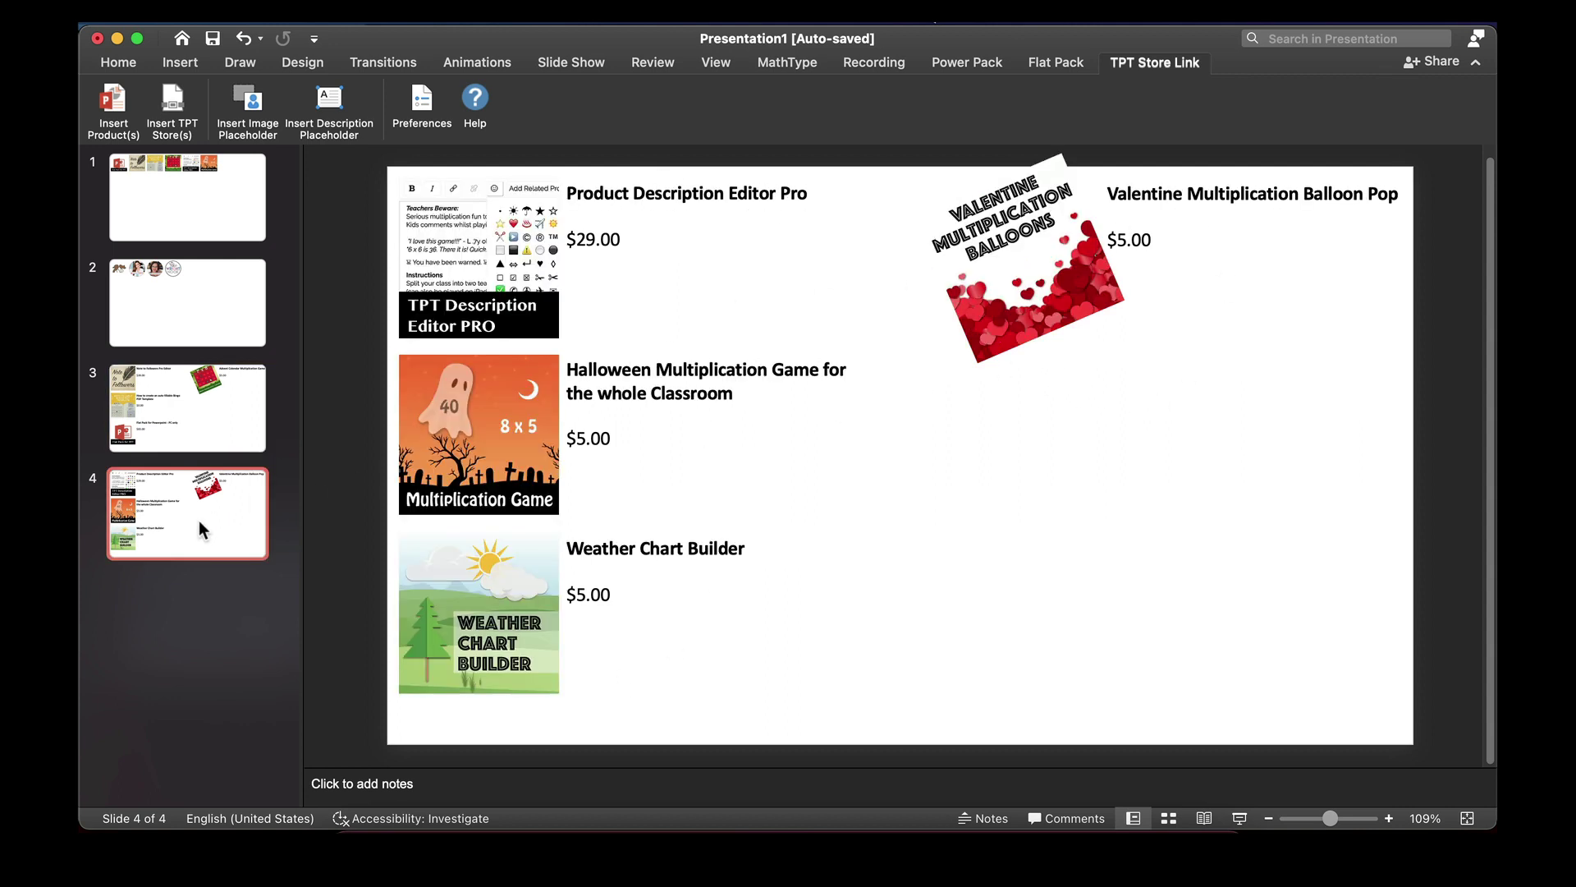